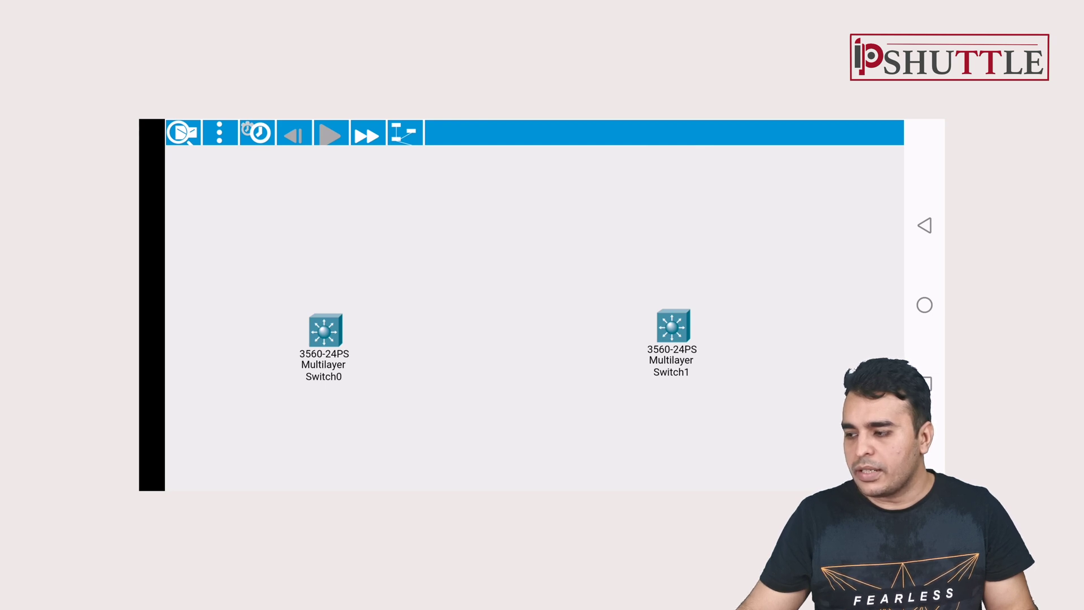
Connect Switch0's GE0/1 port to Switch1's GE0/1 port with a cable
left_click(324, 346)
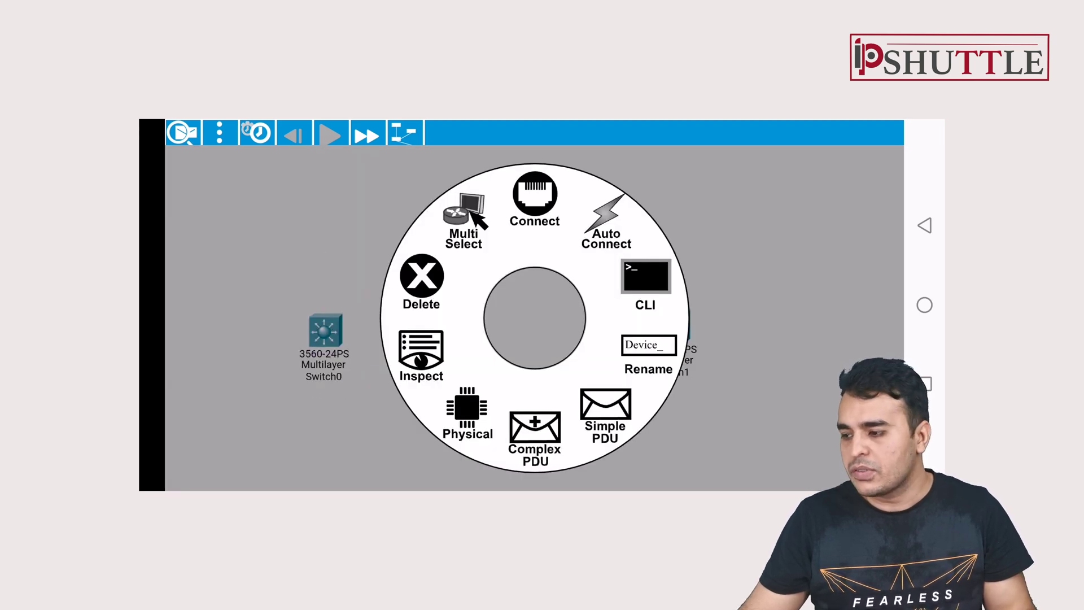
left_click(534, 198)
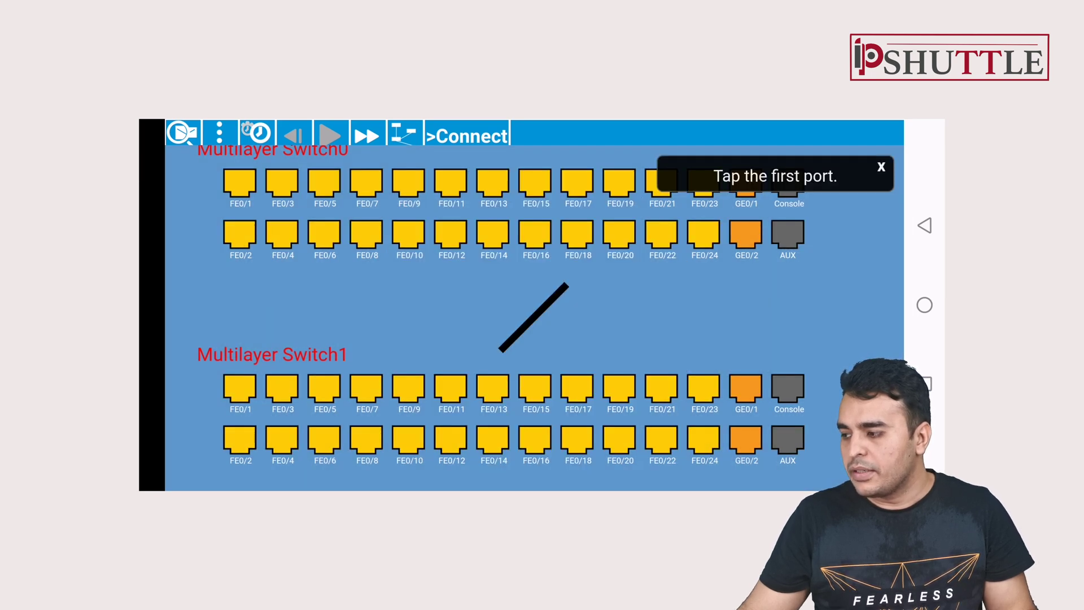
left_click(746, 390)
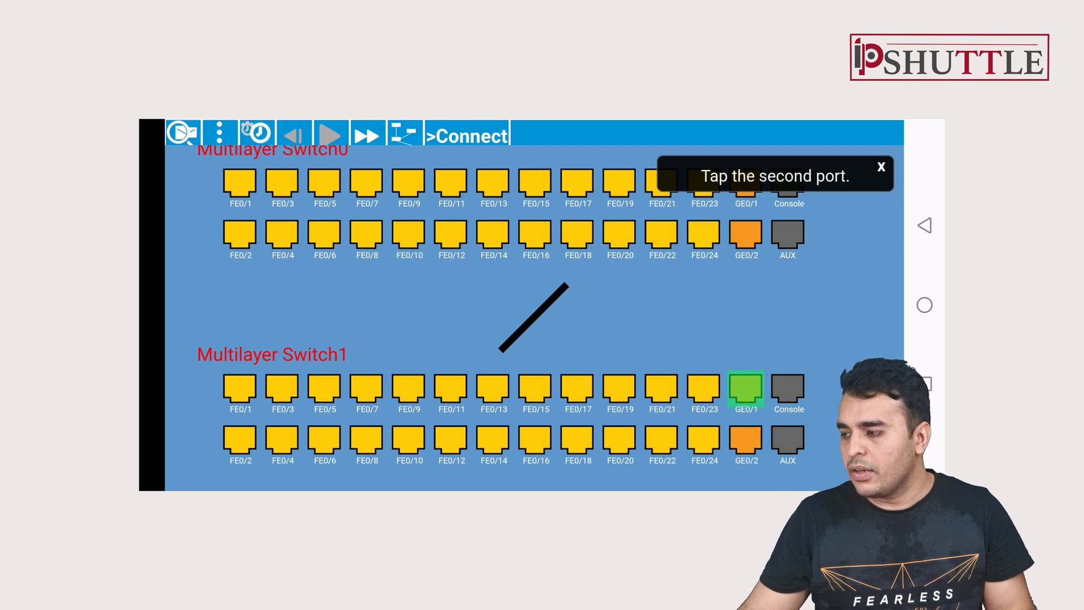
left_click(746, 182)
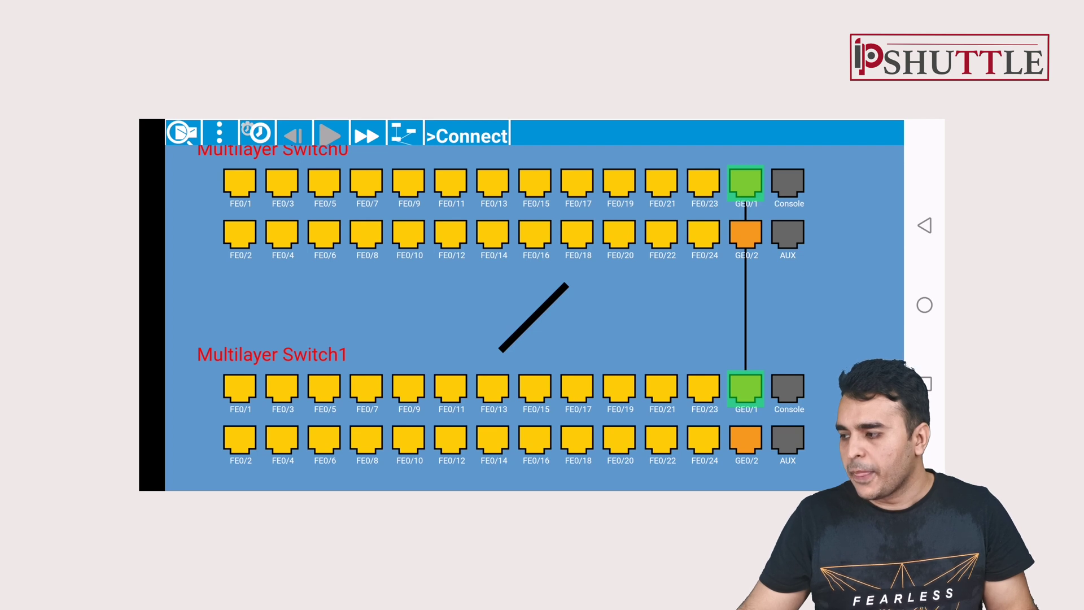
left_click(404, 136)
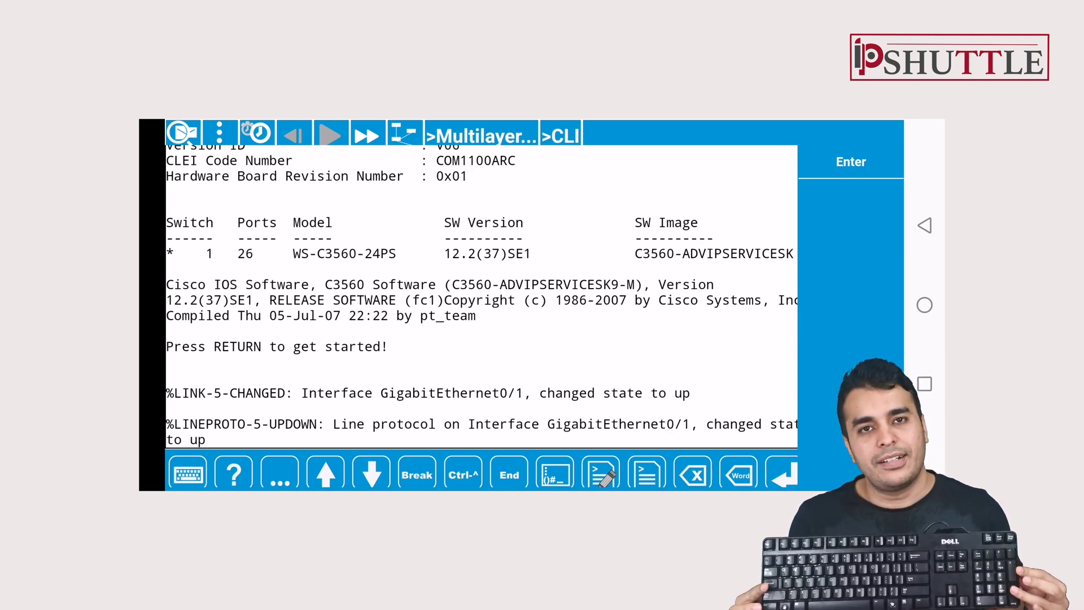
Bring up Switch0's console prompt, run enable and conf t, then end
key("Return")
key("Return")
key("Return")
key("Return")
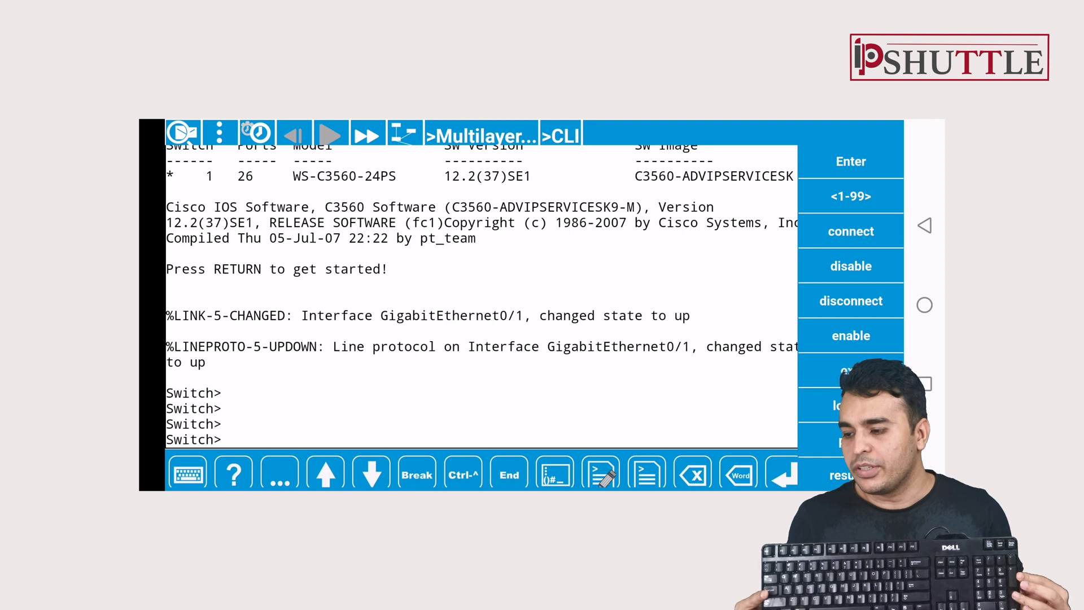
key("Return")
key("Return")
key("Return")
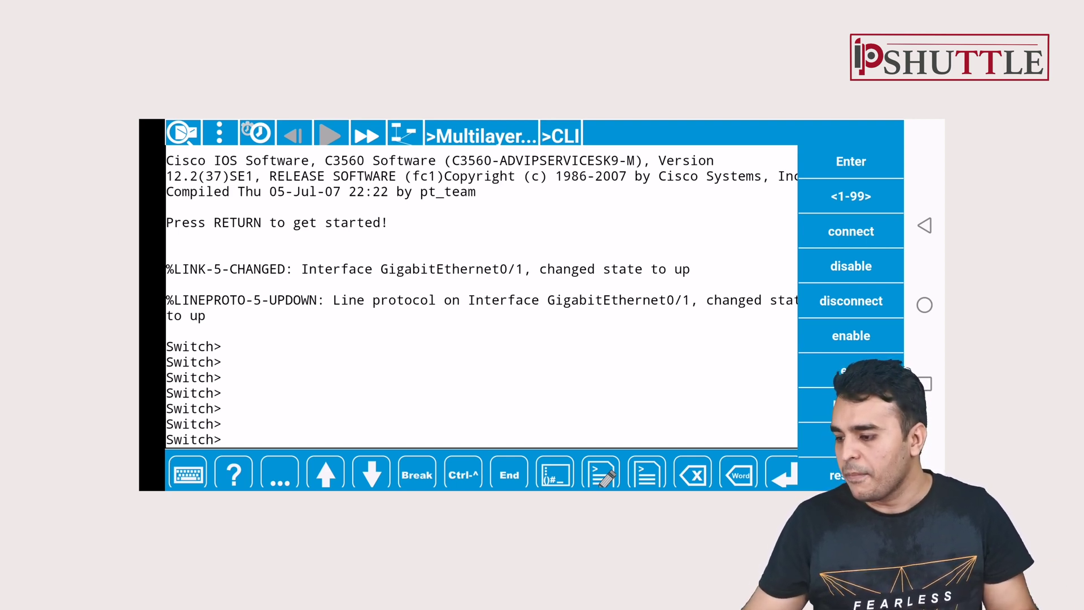
key("Return")
key("Return")
type("en")
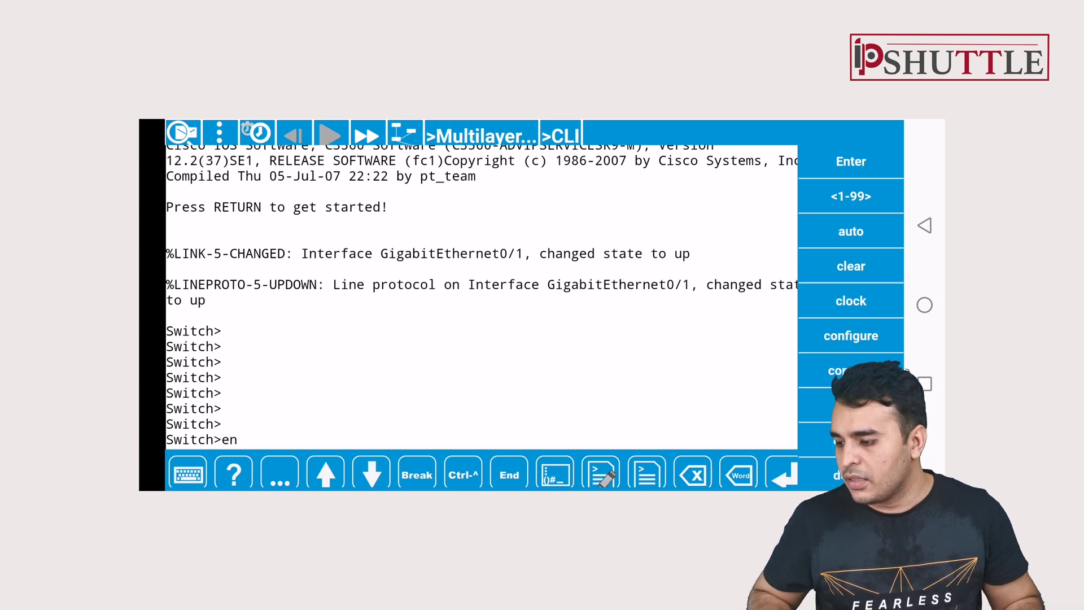
type("conf t")
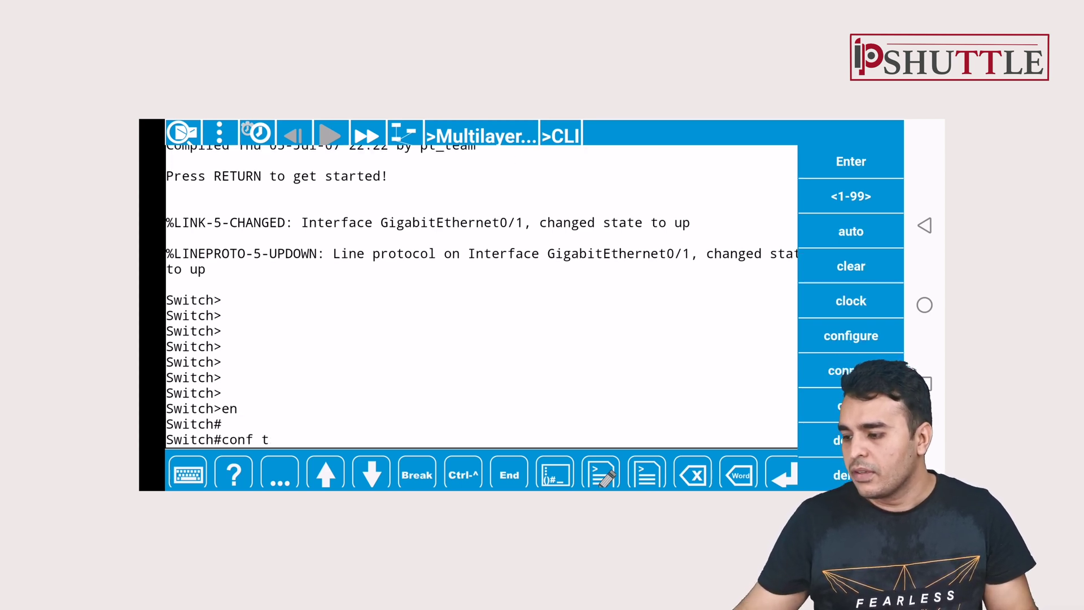
key("Return")
key("Return")
type("end")
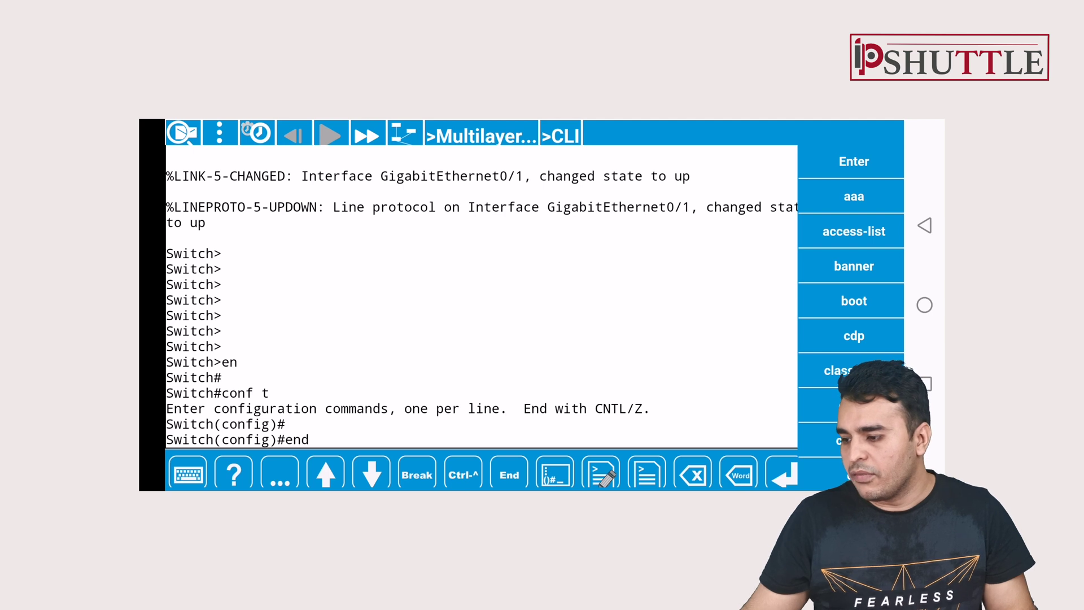
key("Return")
key("Return")
type("show")
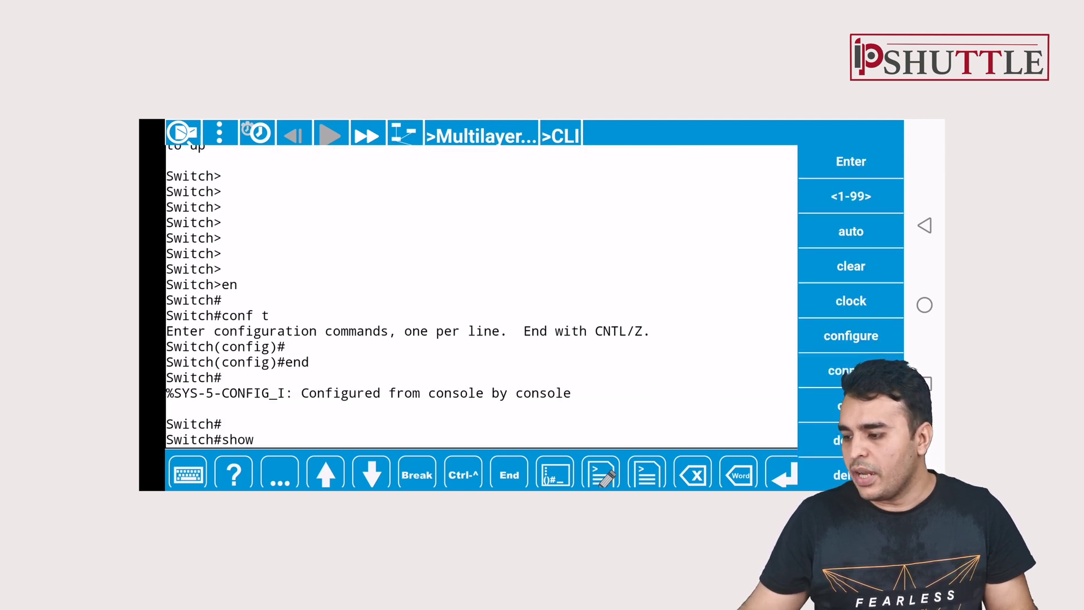
type(" ip inter b")
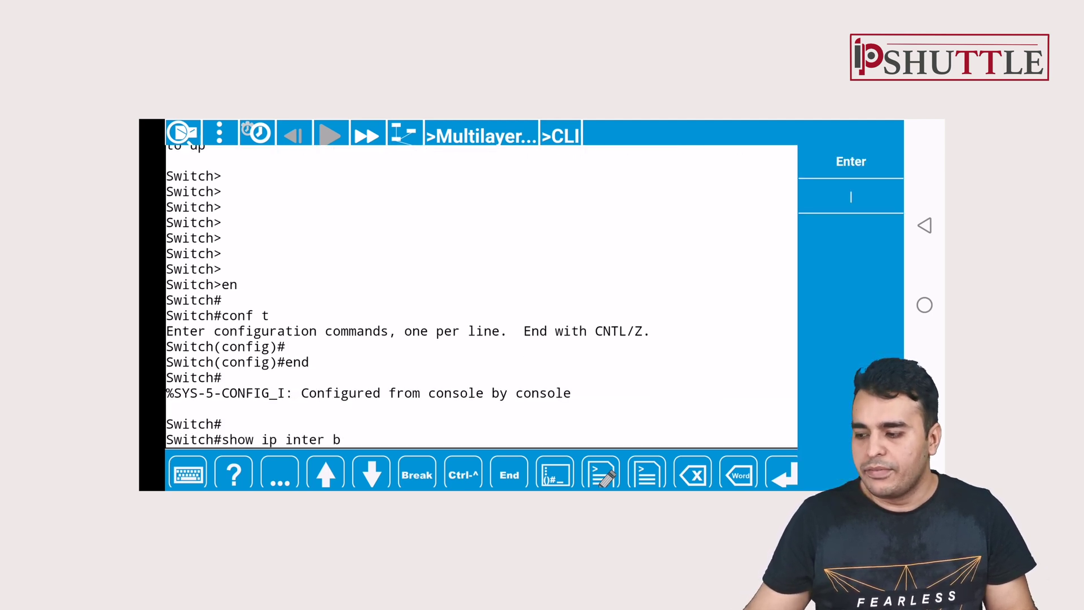
List the brief interface summary, showing GigabitEthernet0/1 up/up
key("BackSpace")
key("BackSpace")
type("face")
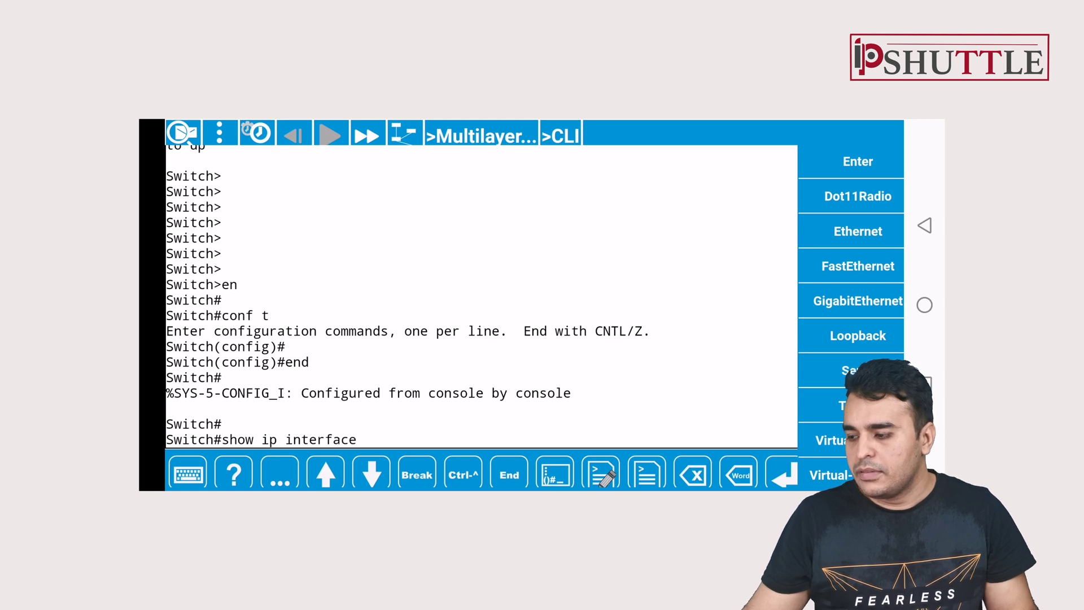
type(" brief")
key("Return")
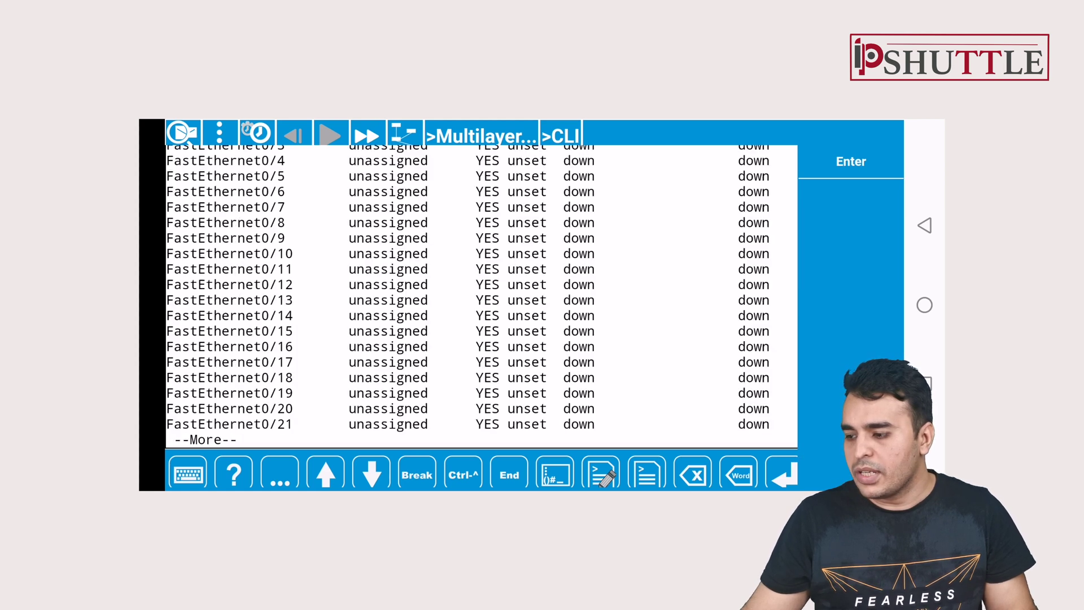
key("space")
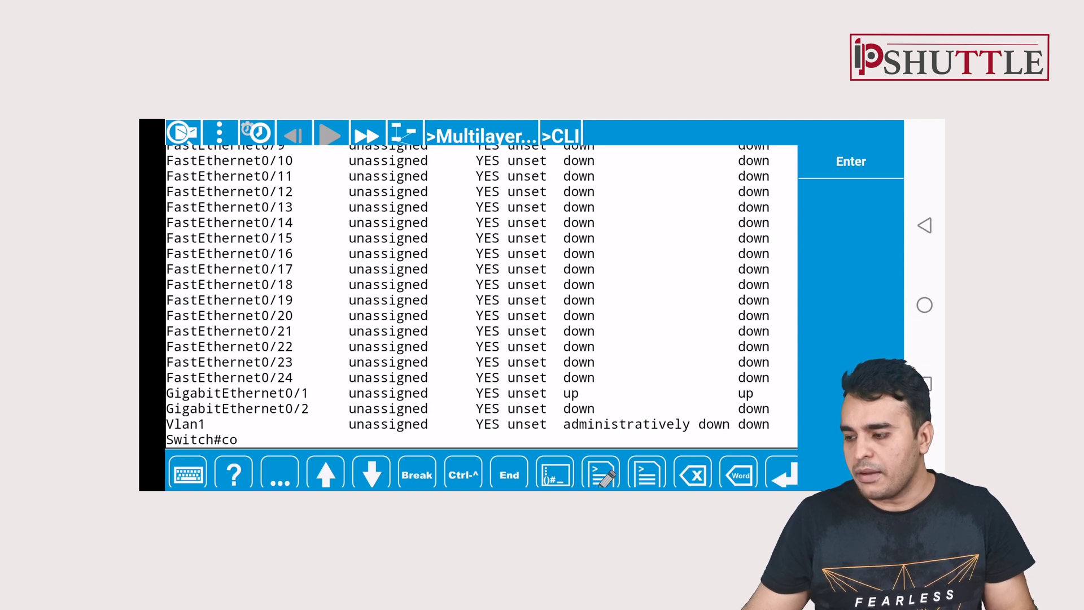
Create VLAN 100 named DATA from global configuration mode
key("Return")
key("Return")
type("vl")
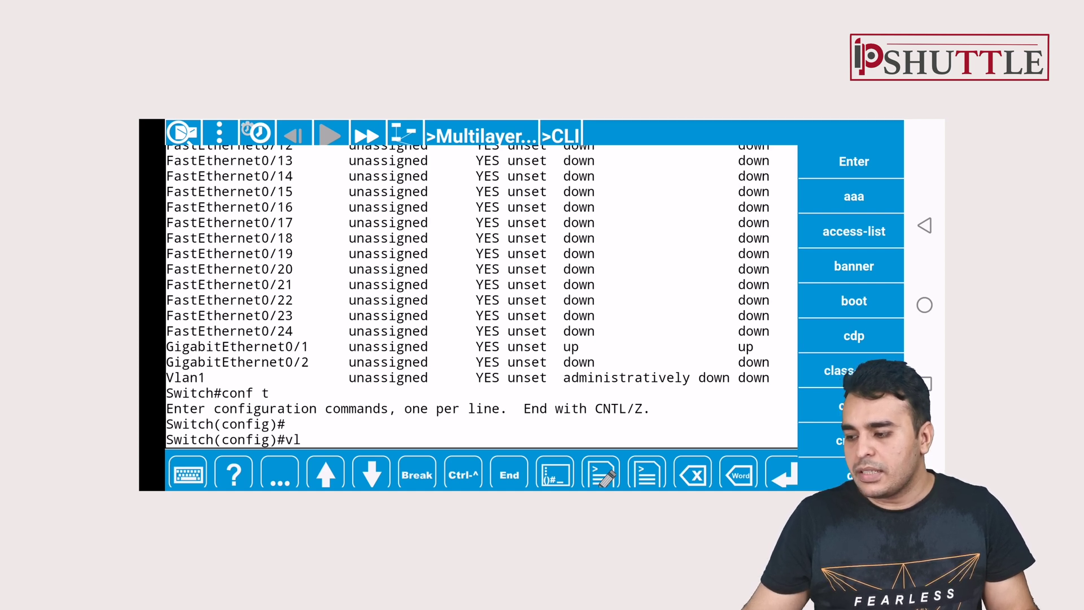
type("an 100")
key("Return")
type("name")
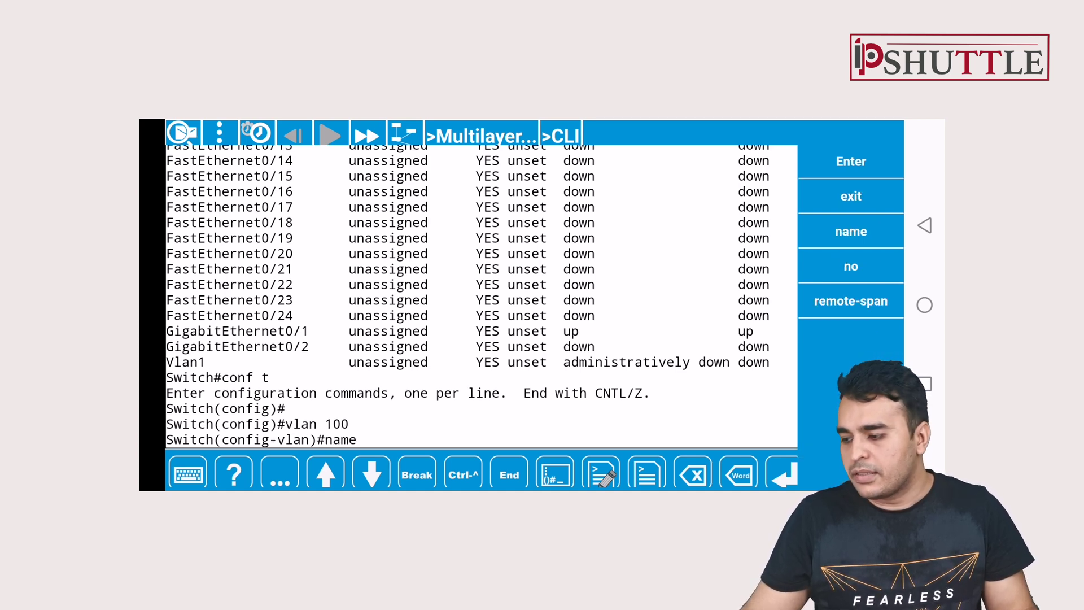
type(" DATA")
key("Return")
type("exit")
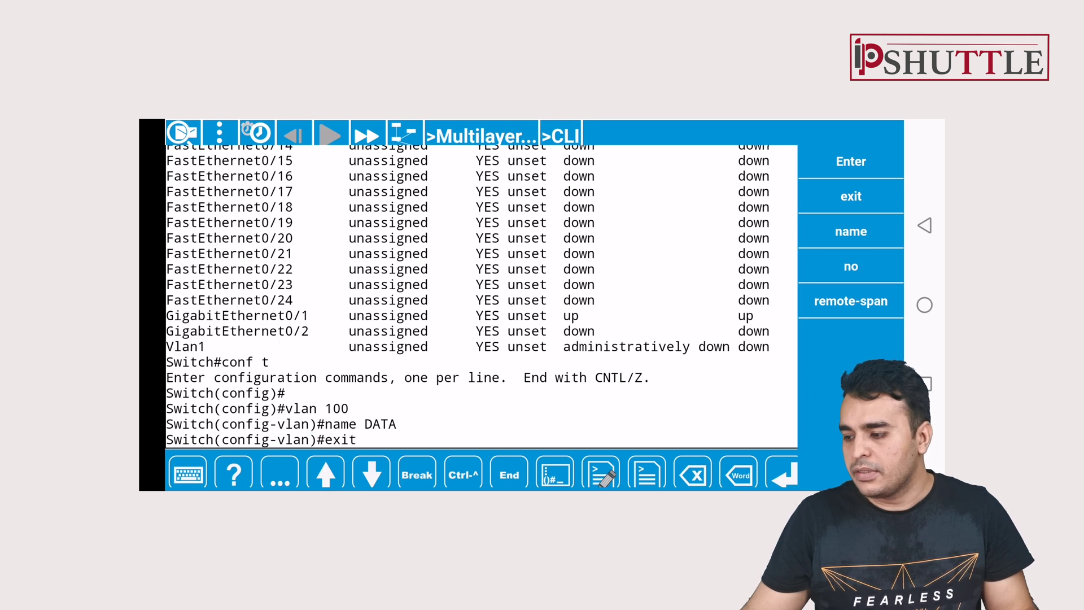
key("Return")
type("inter gi 0/1")
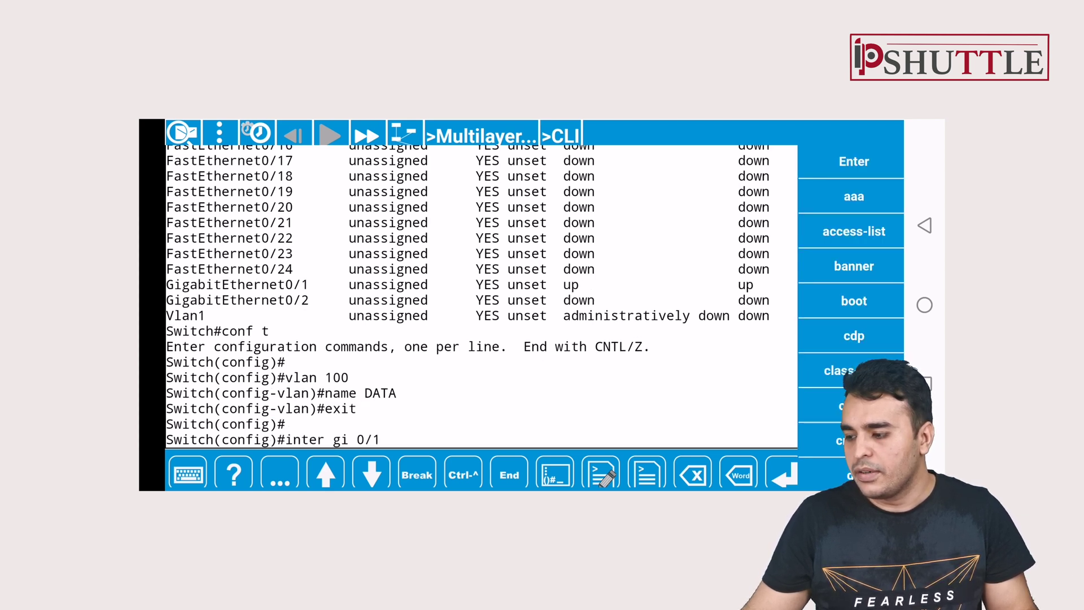
Make GigabitEthernet0/1 an access port assigned to VLAN 100
key("Return")
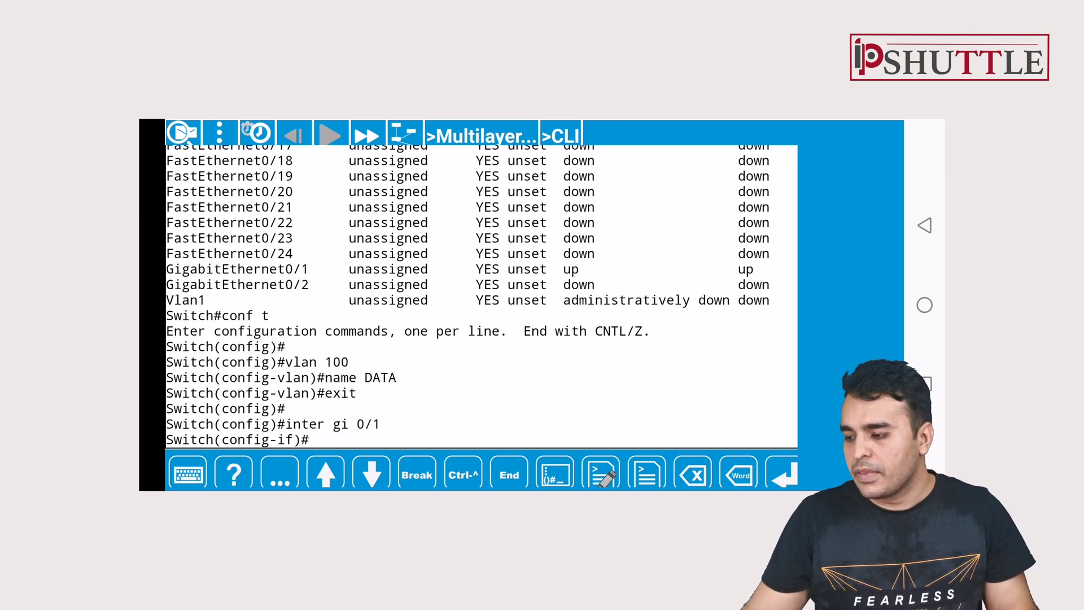
key("Return")
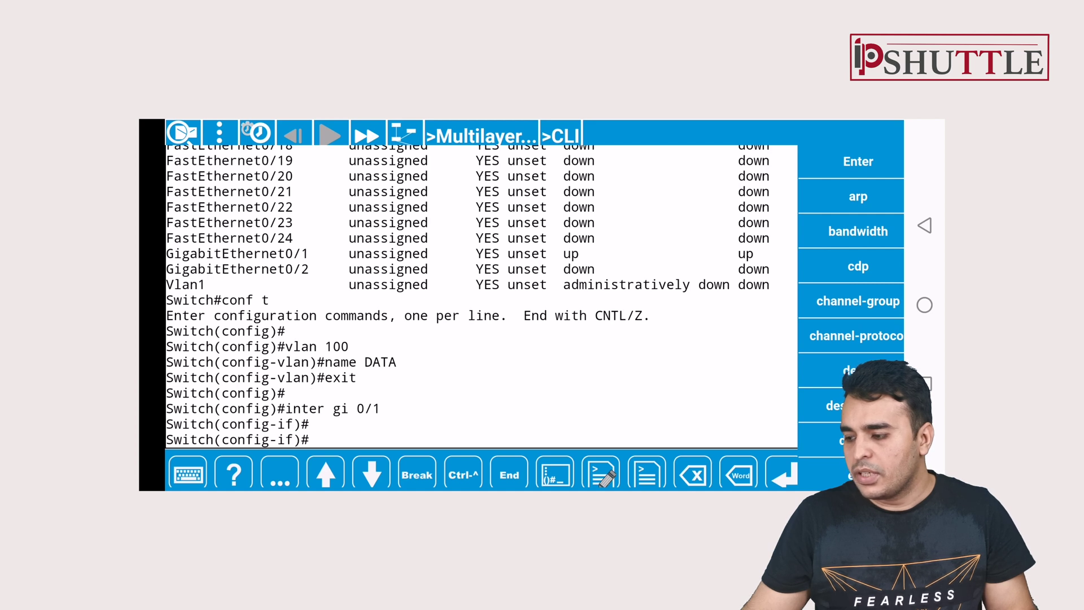
type("sw")
key("Tab")
type("m")
key("Tab")
type("ac")
key("Tab")
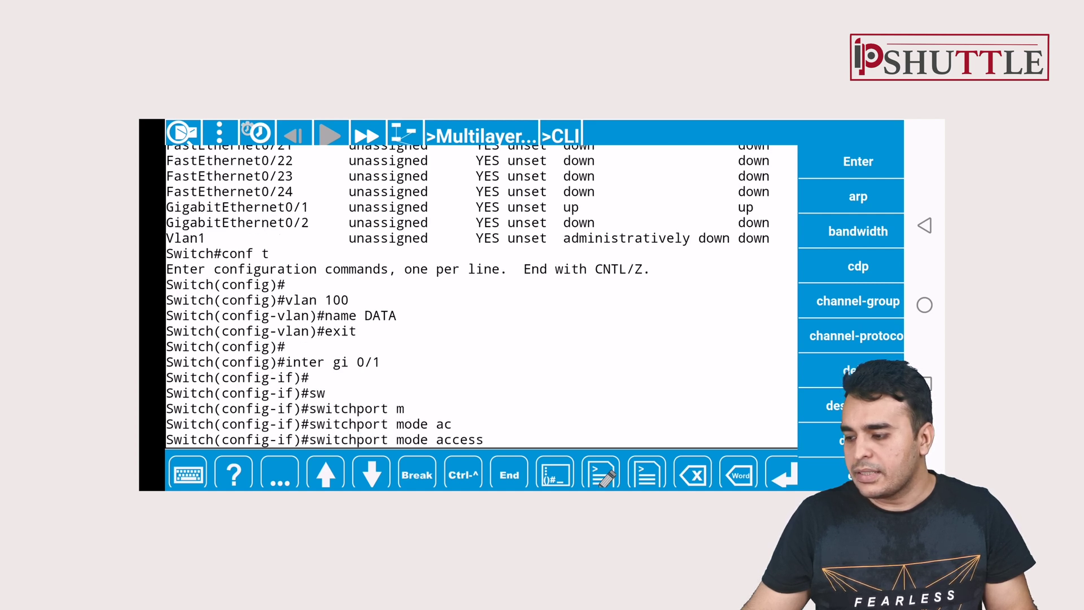
key("Return")
type("sw")
key("Tab")
type("ac")
key("Tab")
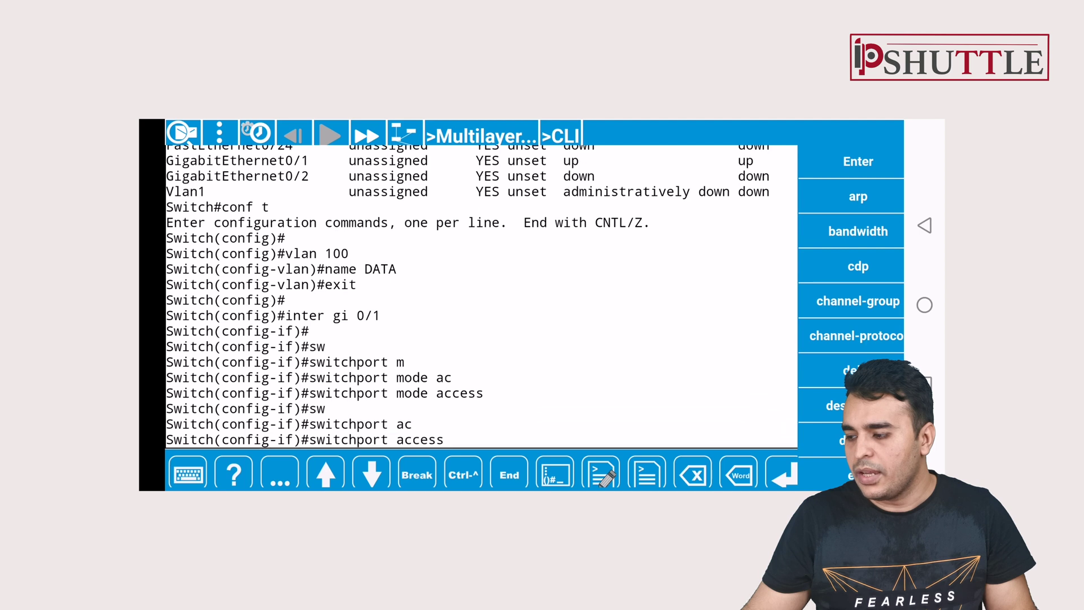
type(" vl")
key("Tab")
type("1")
key("Return")
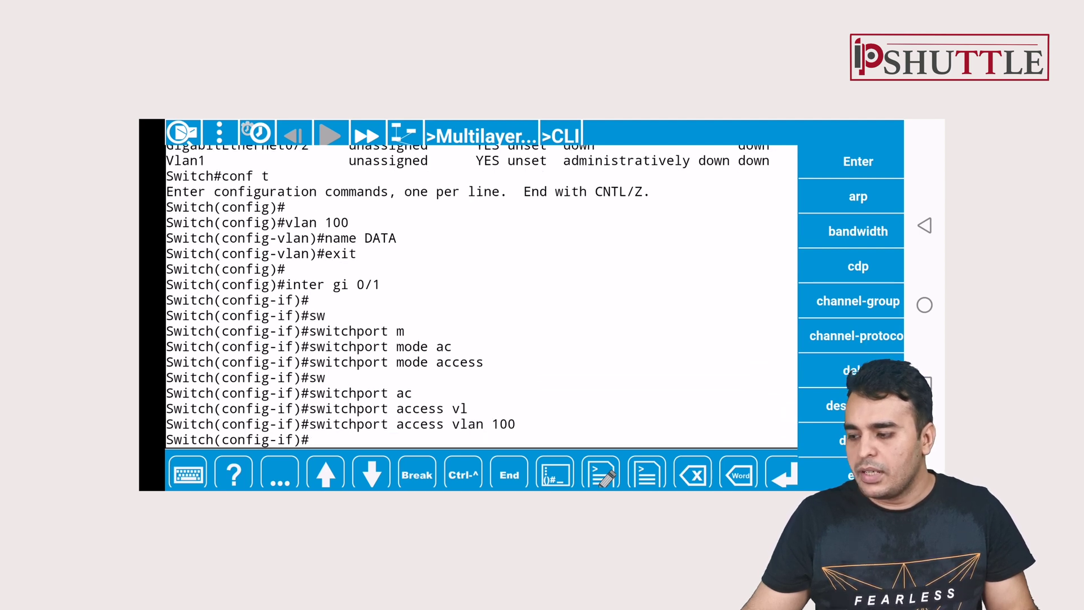
type("exit")
key("Return")
key("Return")
key("Return")
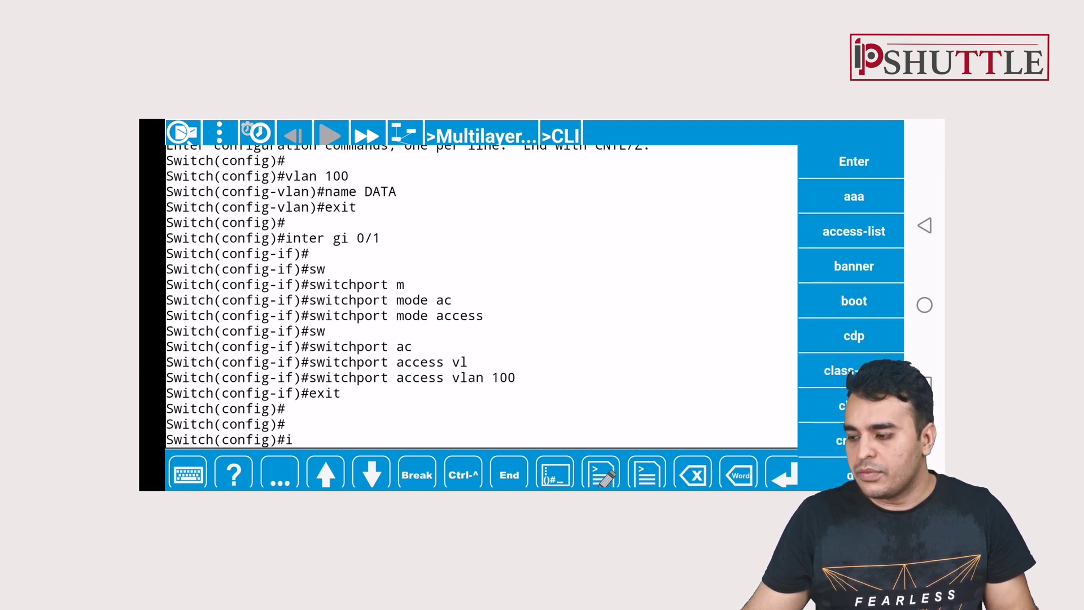
type("nter vlan 100")
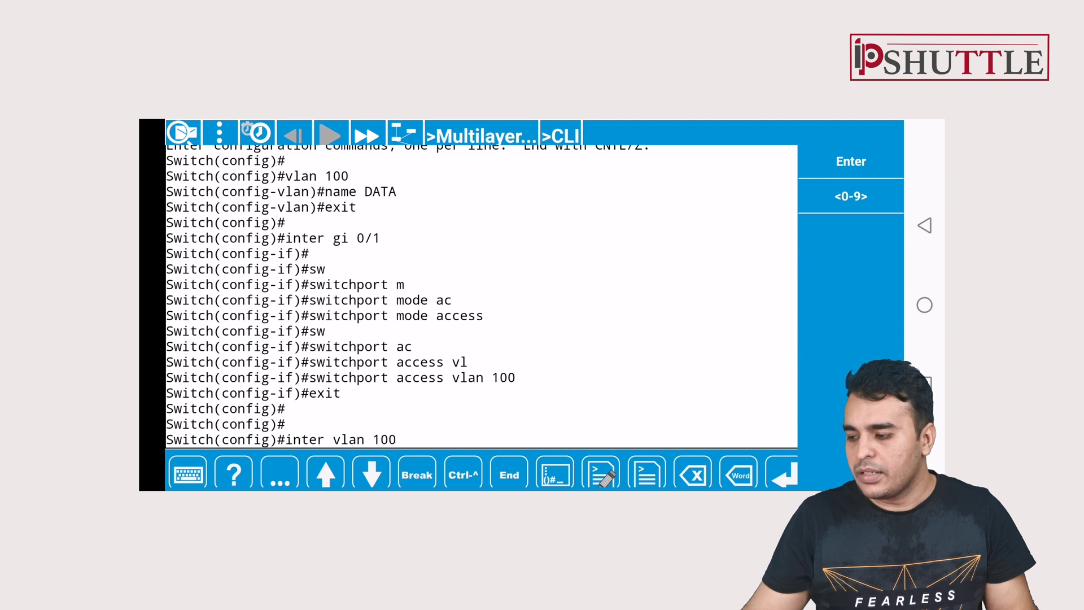
Give interface Vlan100 the IP address 192.168.1.1
key("Return")
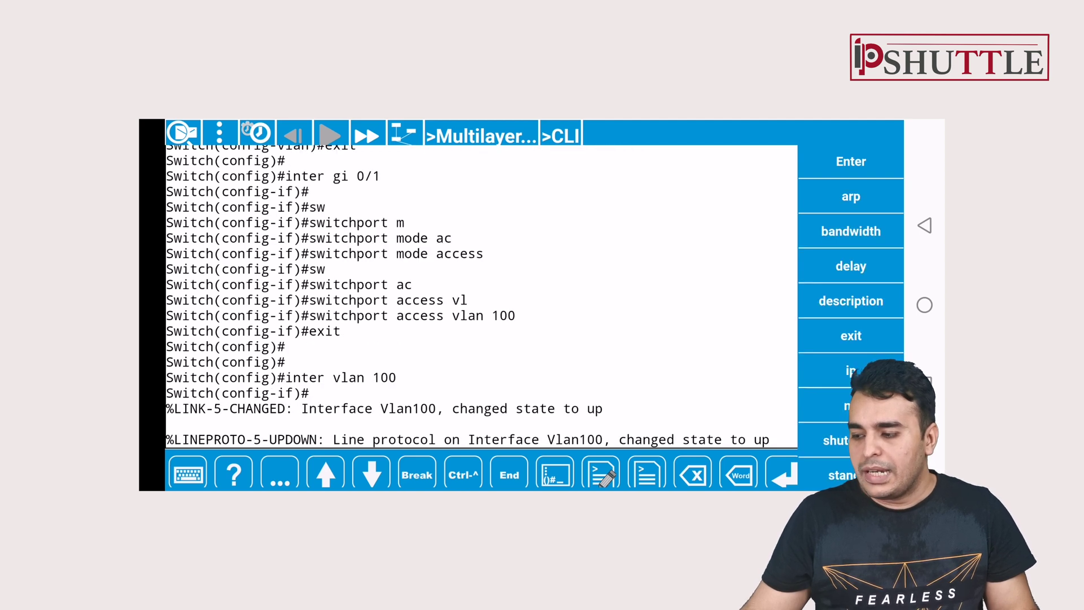
key("Return")
type("ip ad")
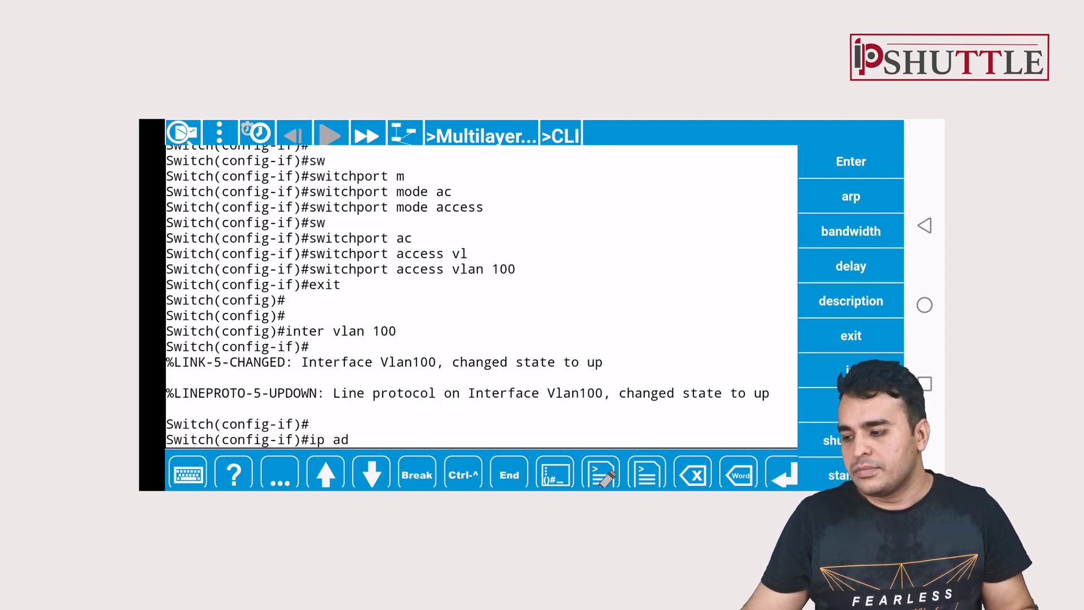
type("d")
key("Tab")
type("192.168")
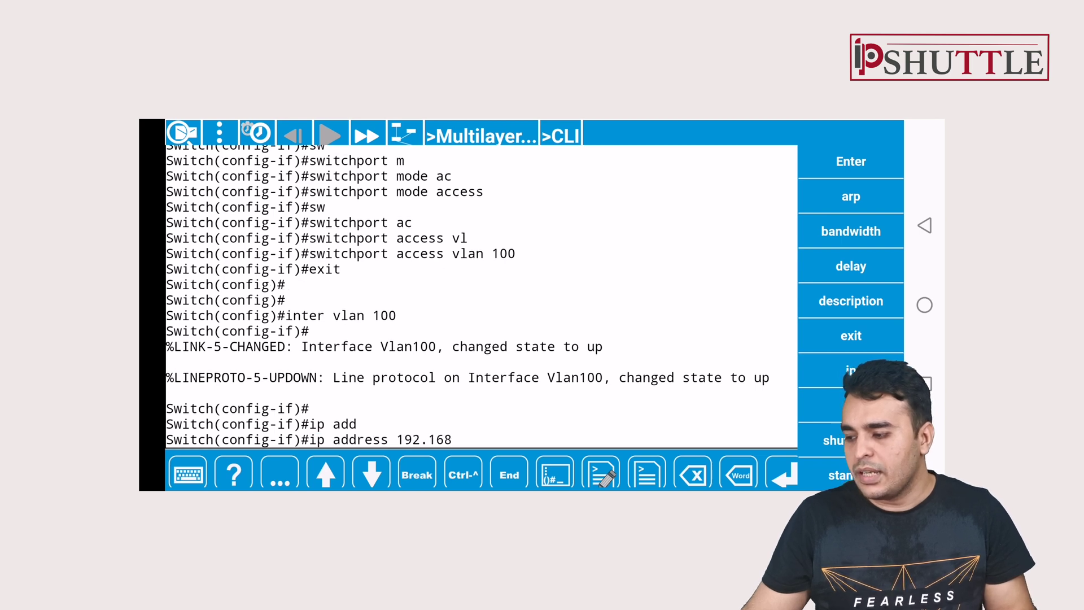
type(".1.1 255.25")
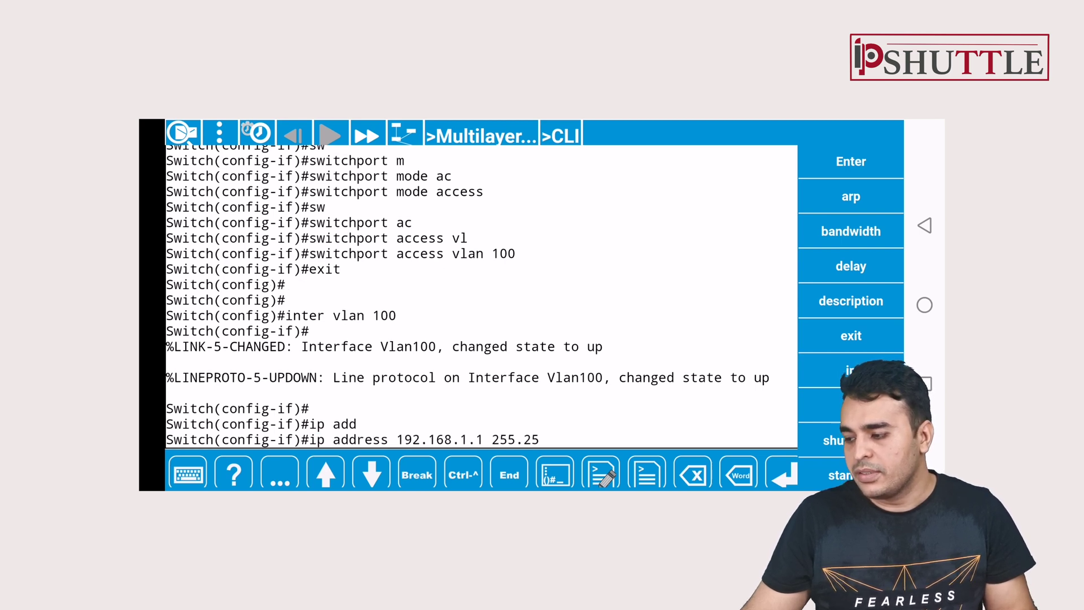
type("5.255.0")
key("Return")
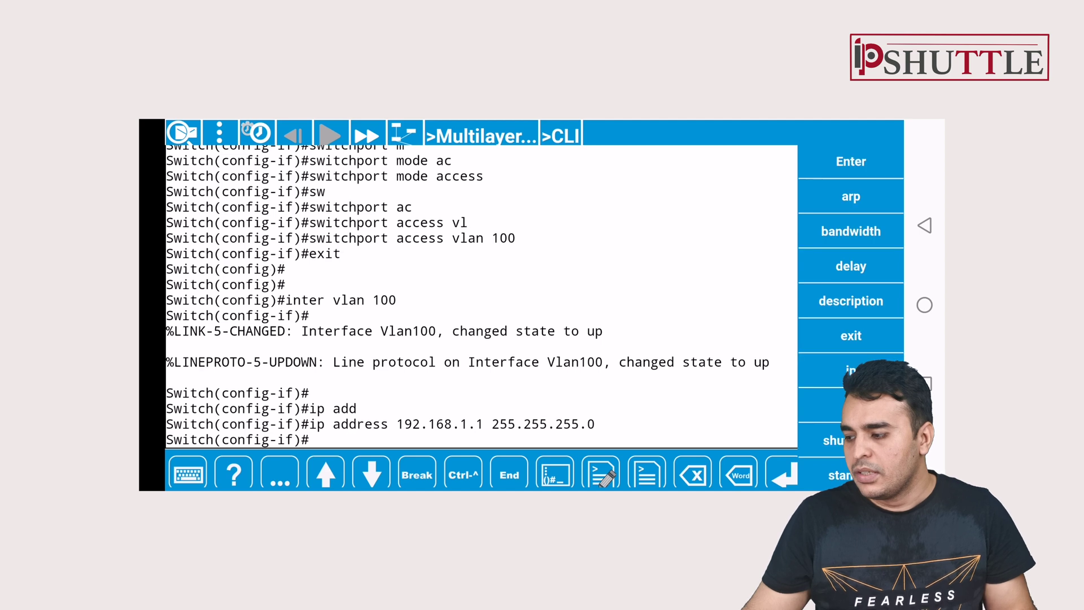
type("exit")
key("Return")
type("hos")
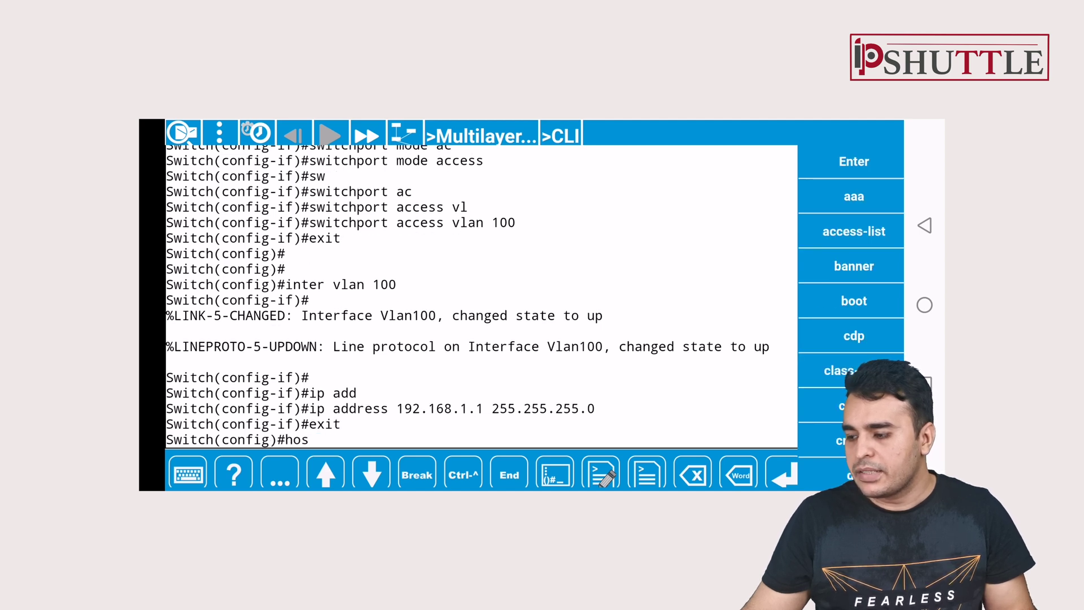
type("tna")
Set the hostname to SW1 and list interfaces to confirm Vlan100 is up
key("Tab")
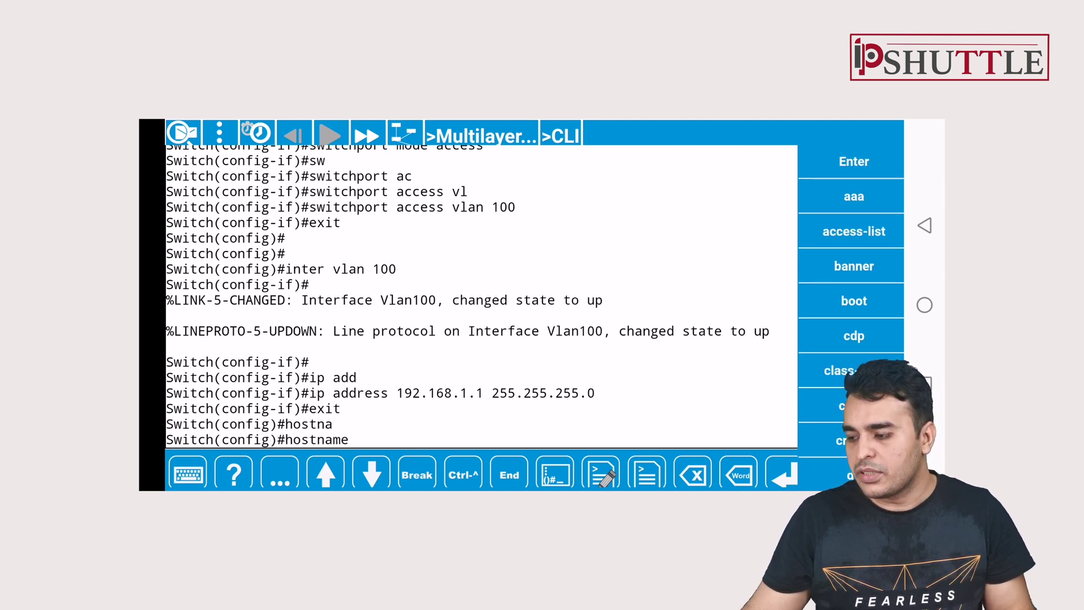
type(" SW1")
key("Return")
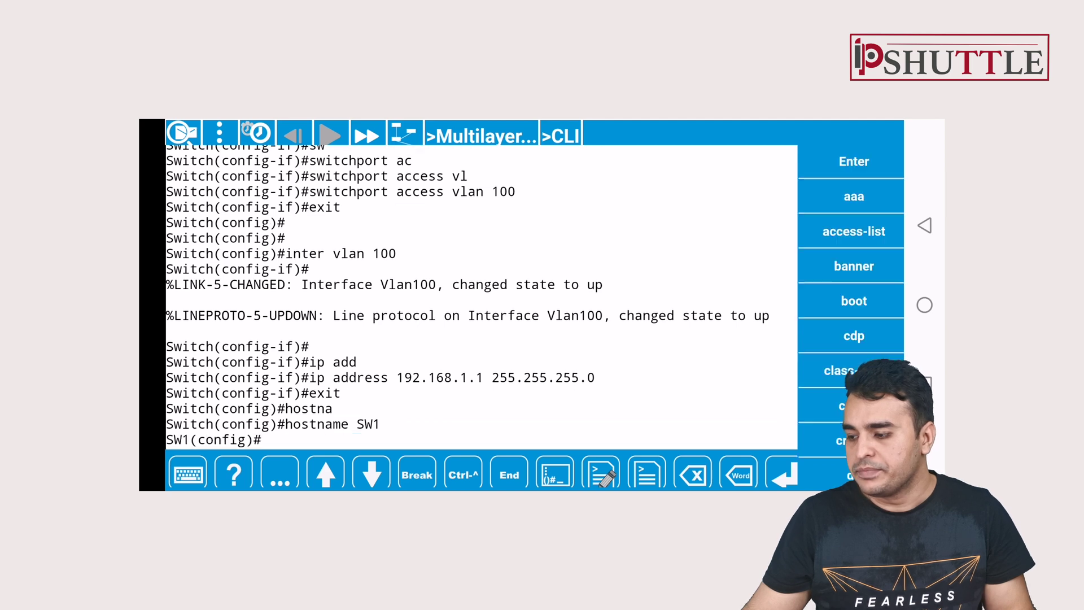
key("Return")
key("Return")
key("Return")
type("nd")
key("Return")
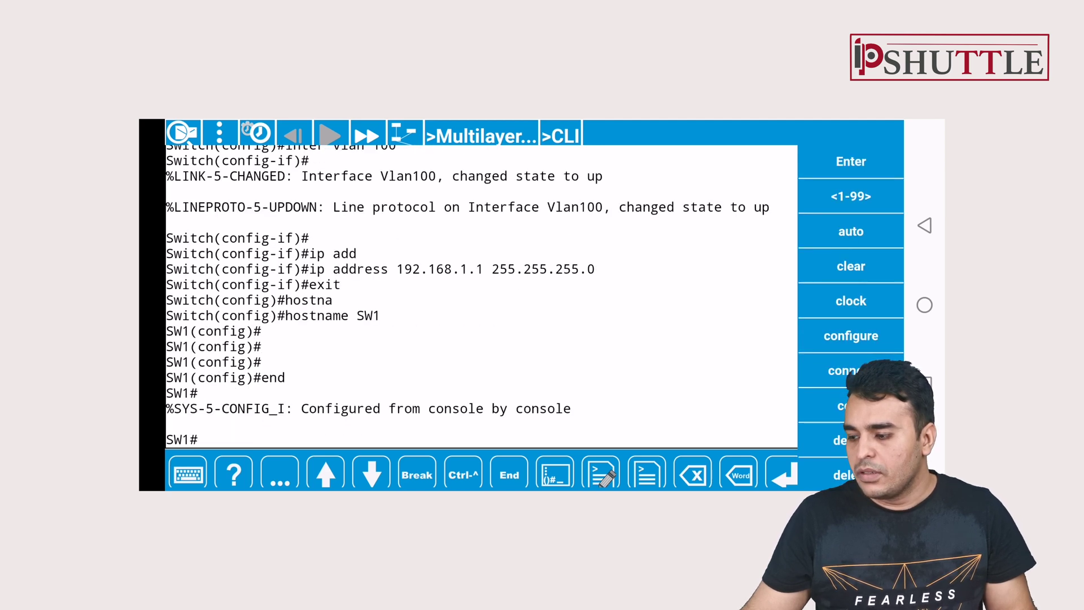
type("show ip inter")
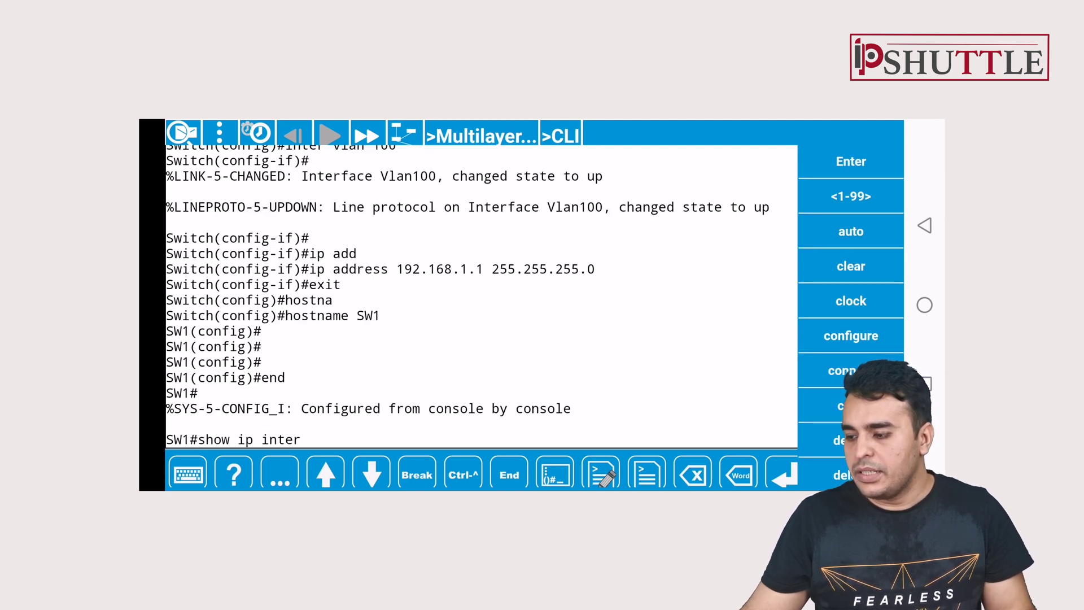
type("face bri")
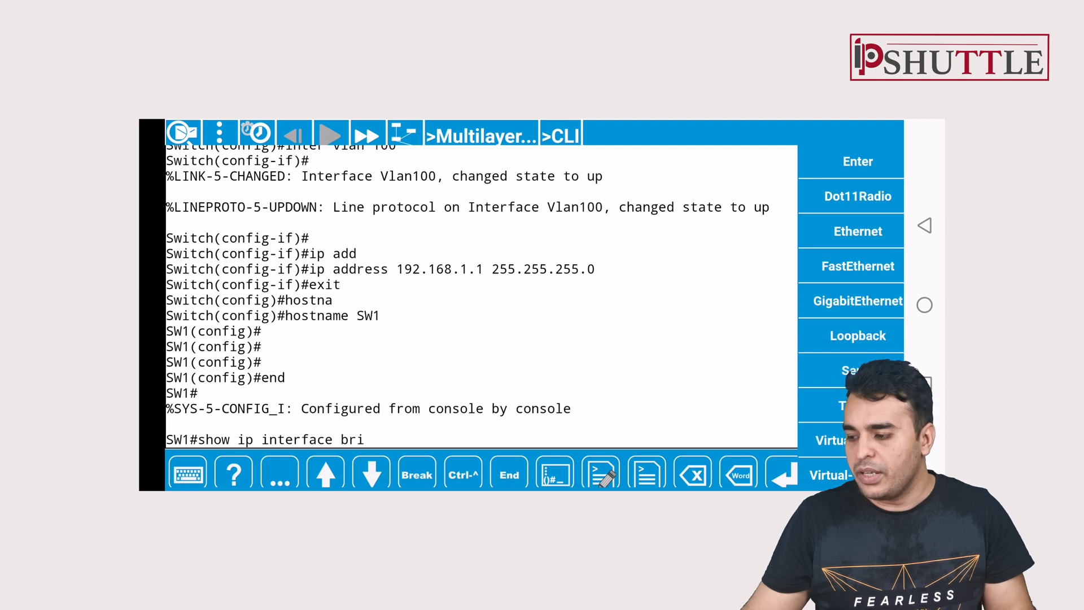
type("ef")
key("Return")
key("space")
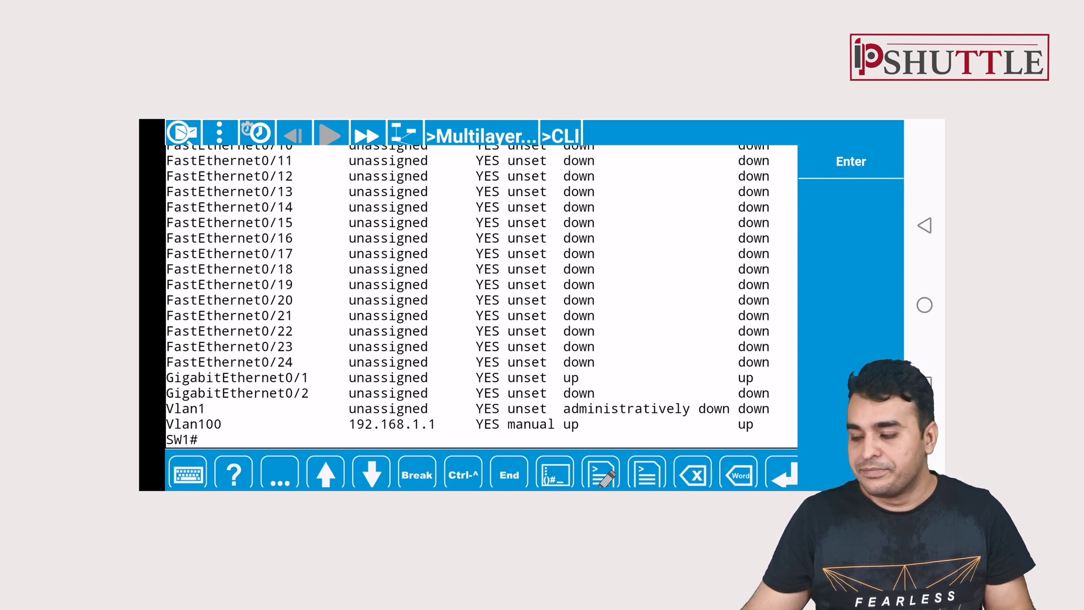
Open the second switch's command line, enter privileged mode, and rename it SW2
key("Escape")
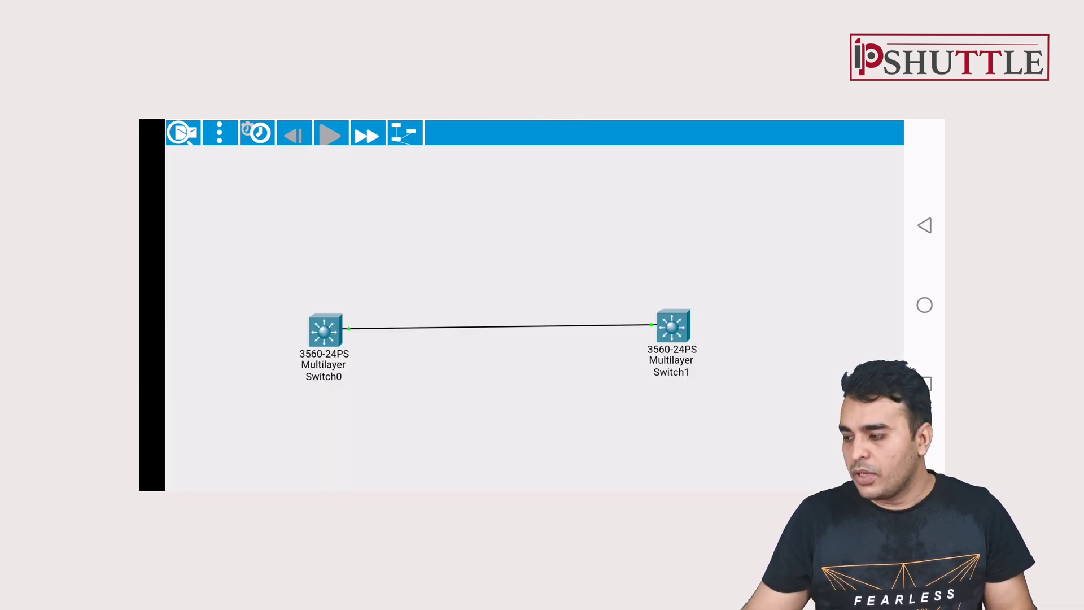
left_click(534, 325)
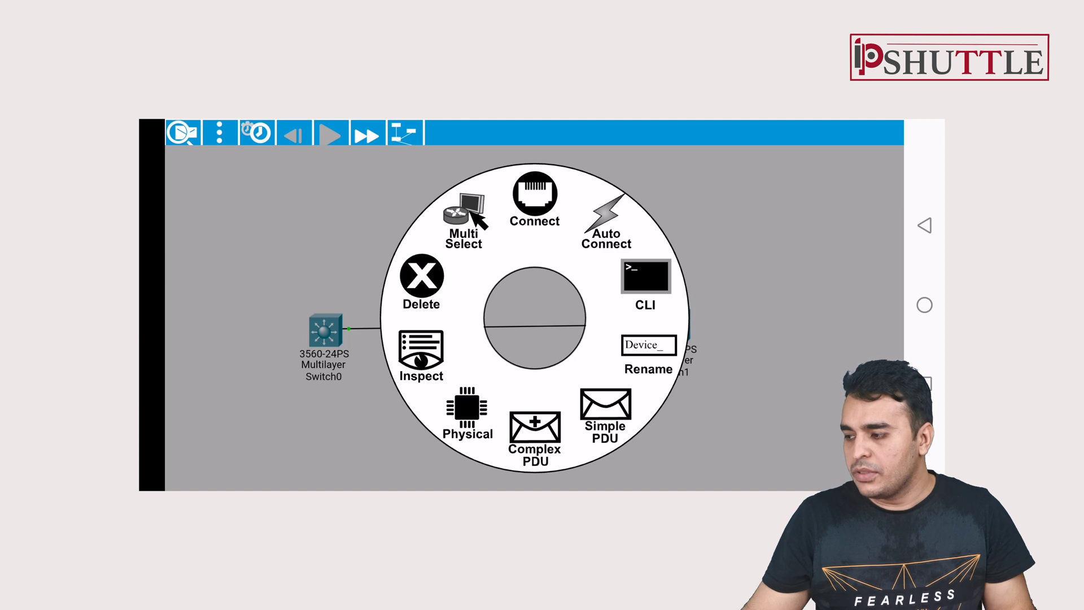
left_click(645, 280)
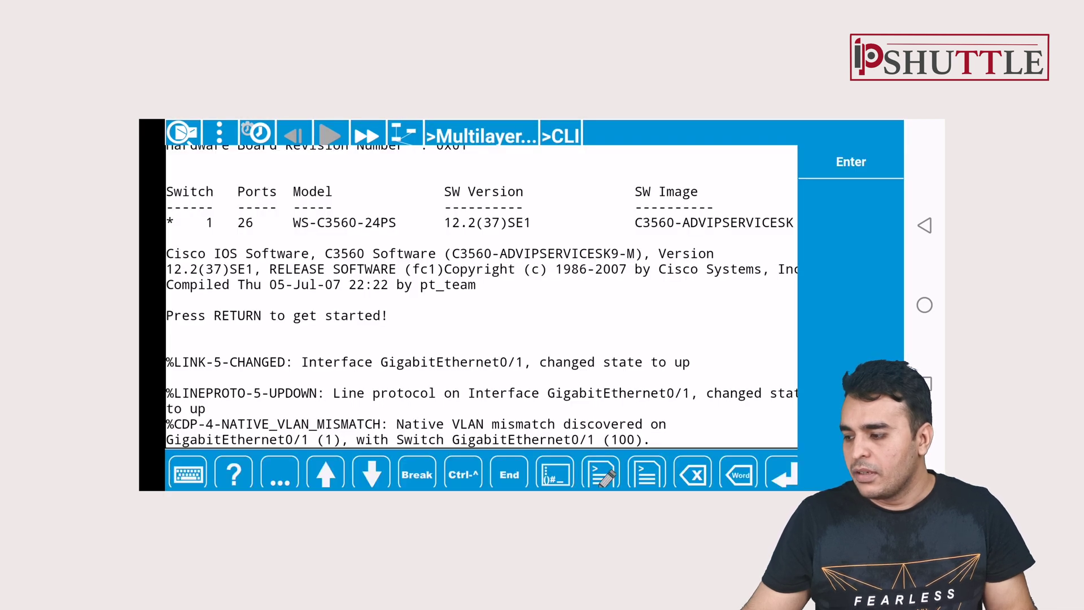
key("Return")
key("Return")
key("Return")
type("en")
key("Return")
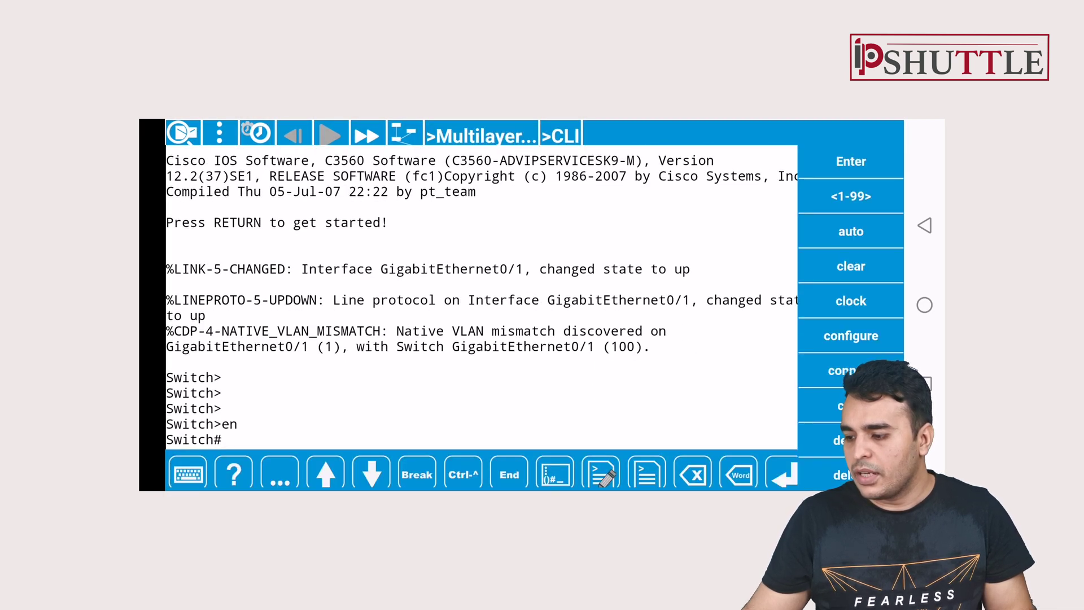
type("conf t")
key("Return")
type("h(config)#hostn")
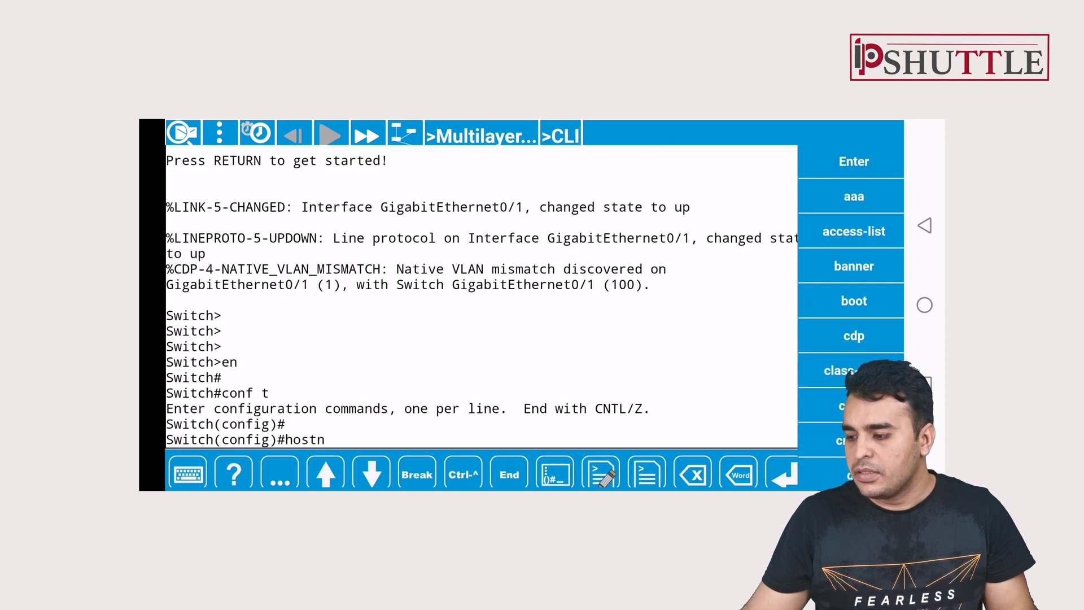
key("Tab")
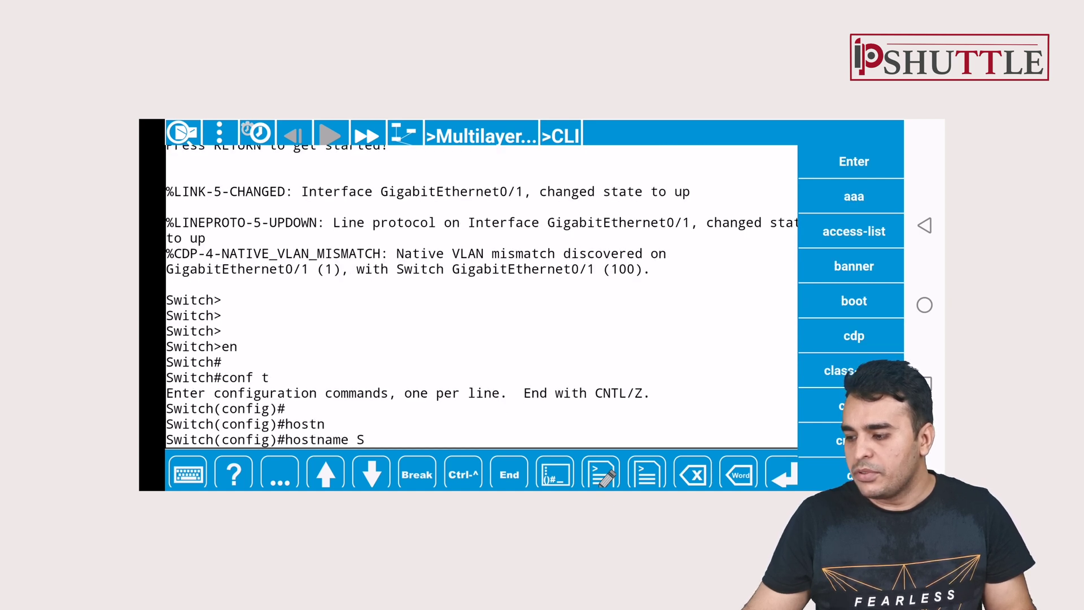
type("W2")
key("Return")
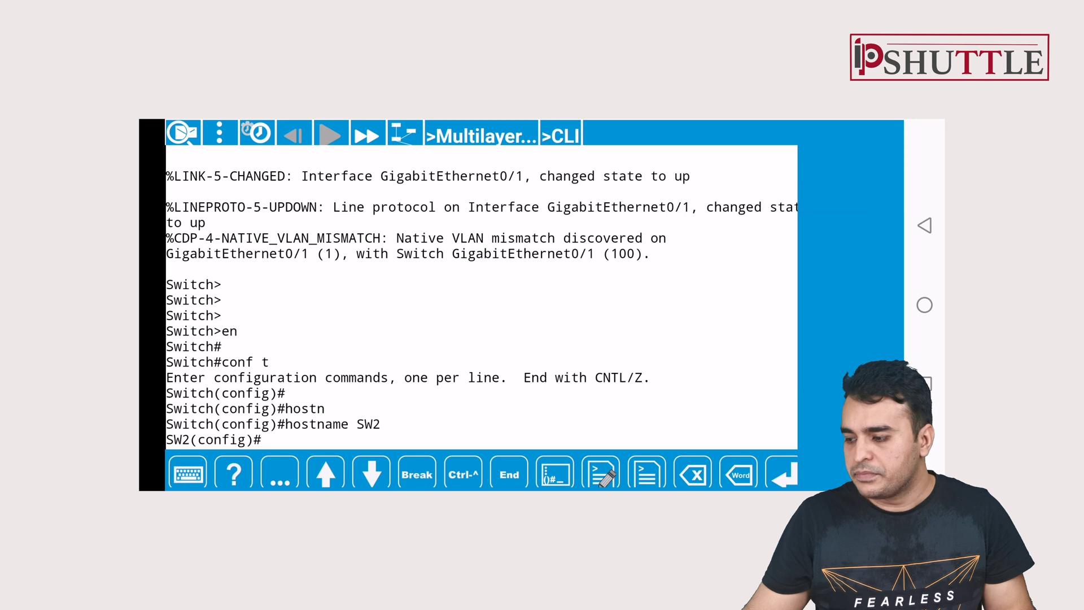
key("Return")
key("Return")
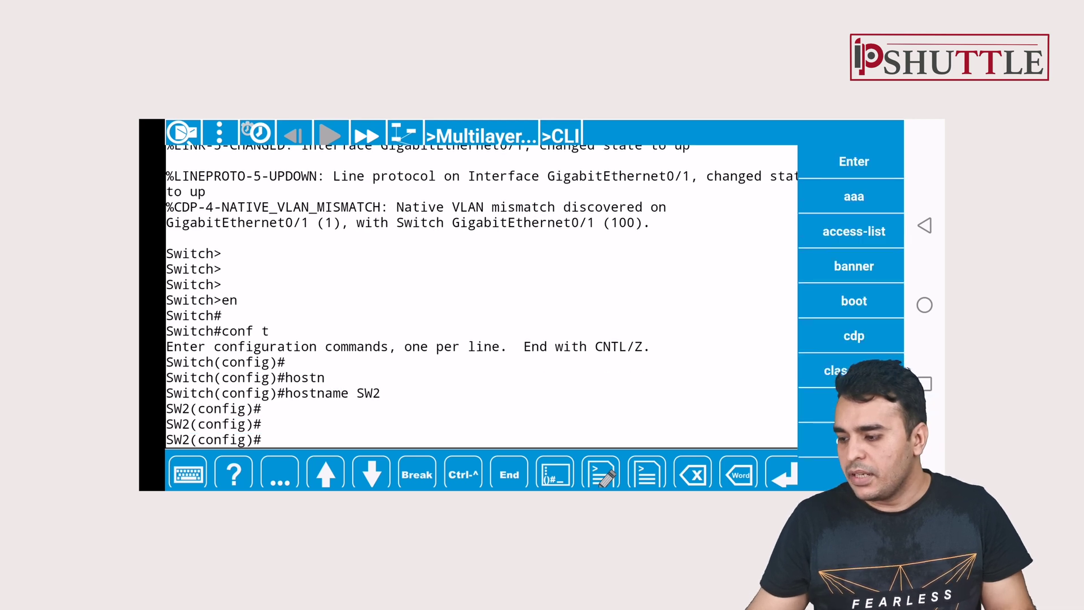
type("vlan")
Create VLAN 100 named DATA on SW2
key("Tab")
type("100")
key("Return")
type("ip ad")
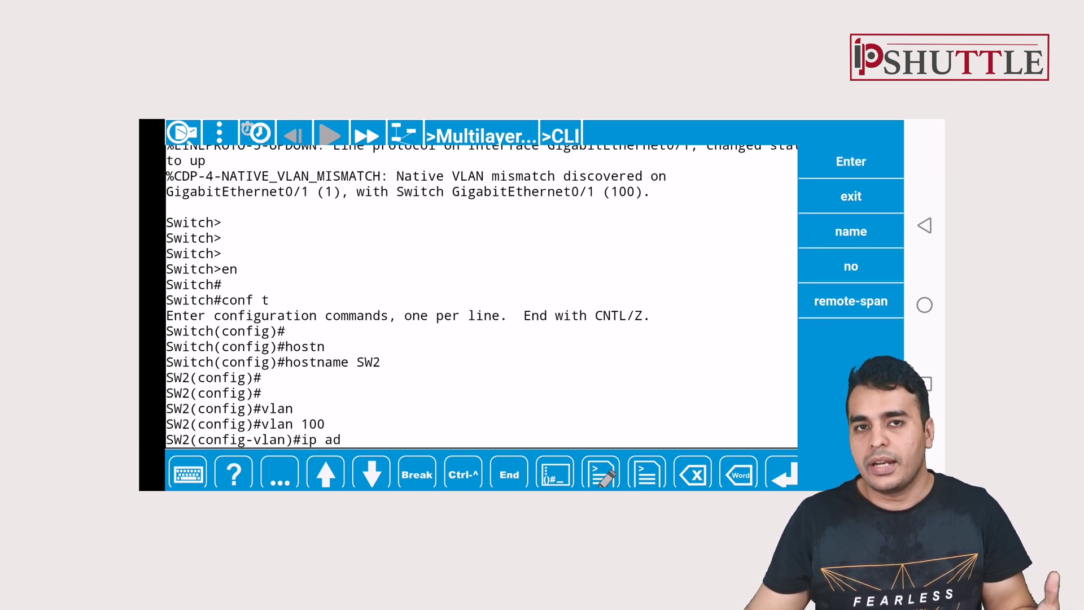
type("d")
key("Return")
type("name")
key("Tab")
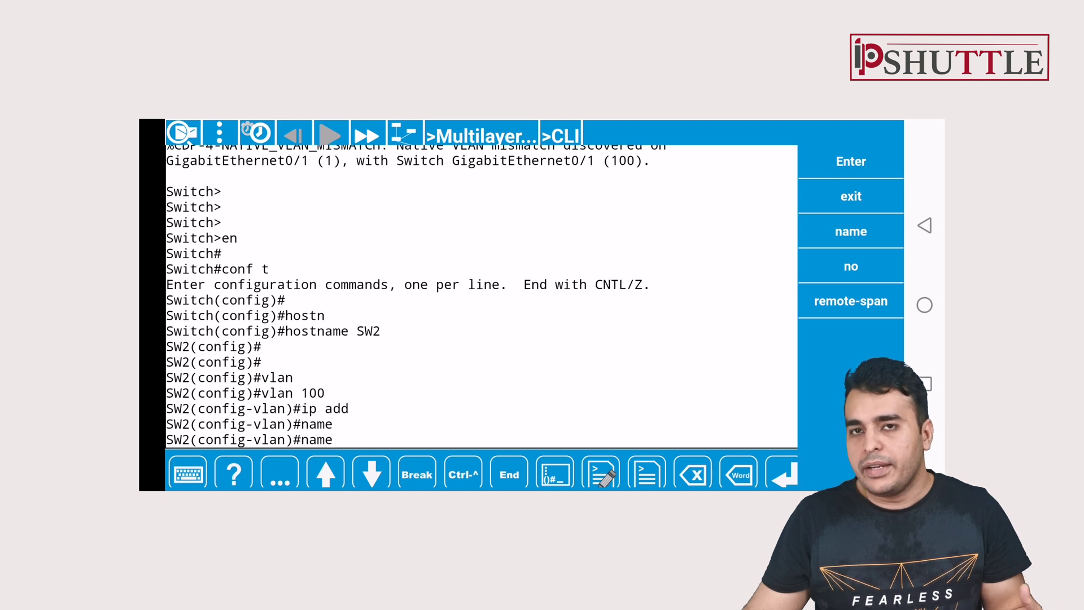
type(" DATA")
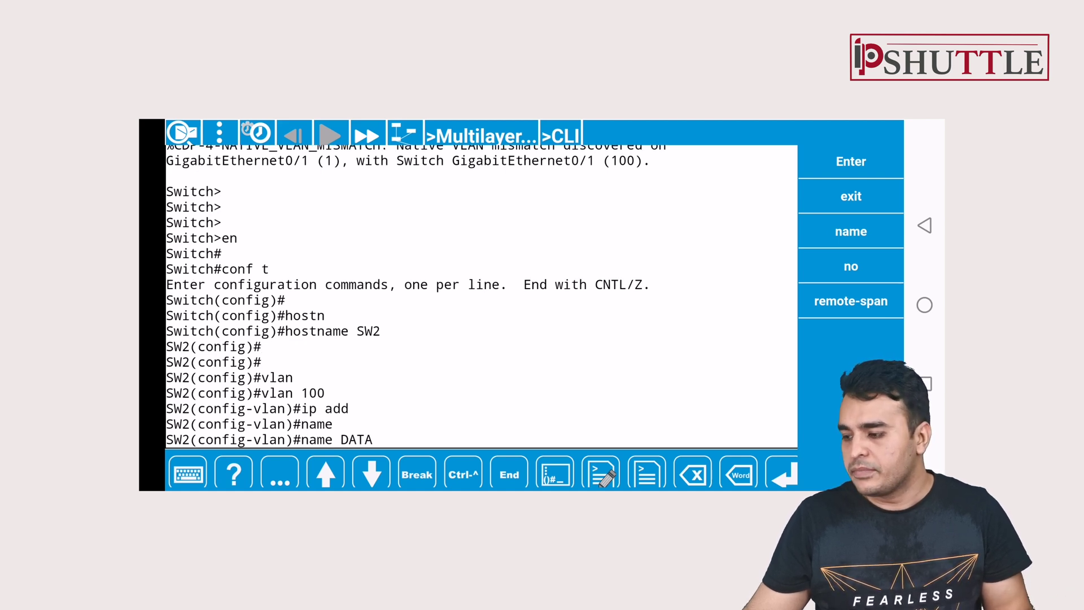
key("Return")
type("exit")
key("Return")
key("Return")
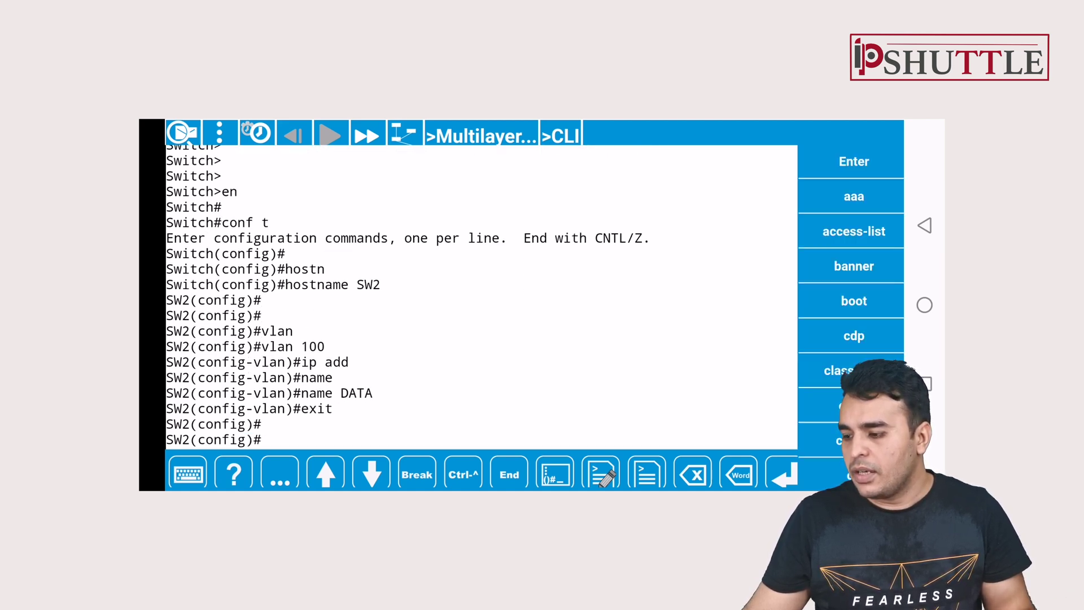
key("Return")
type("inter")
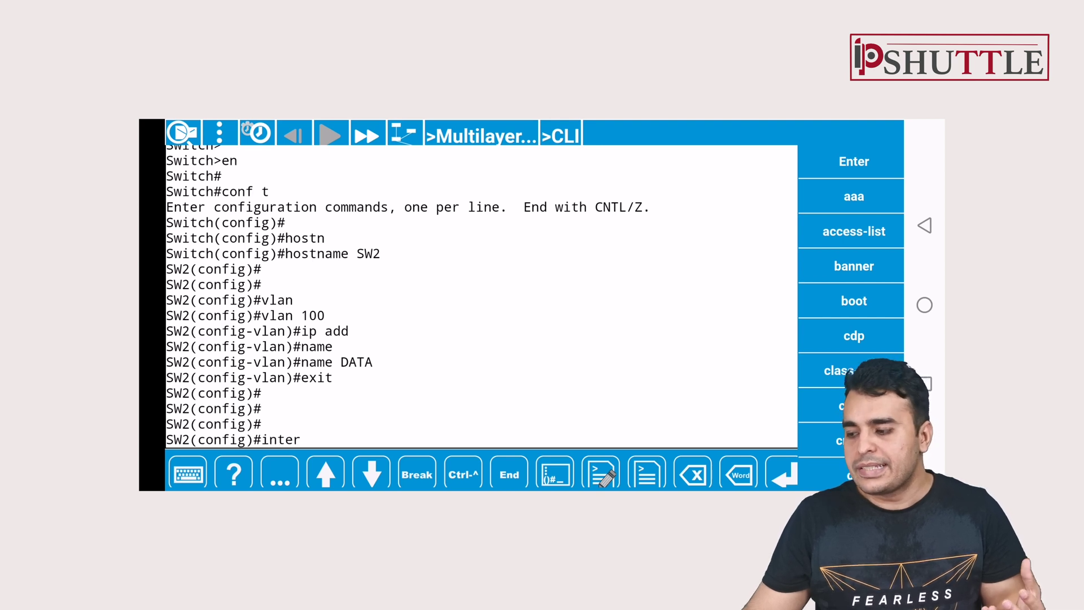
type(" gi 0/1")
Make SW2's GigabitEthernet0/1 an access port in VLAN 100
key("Return")
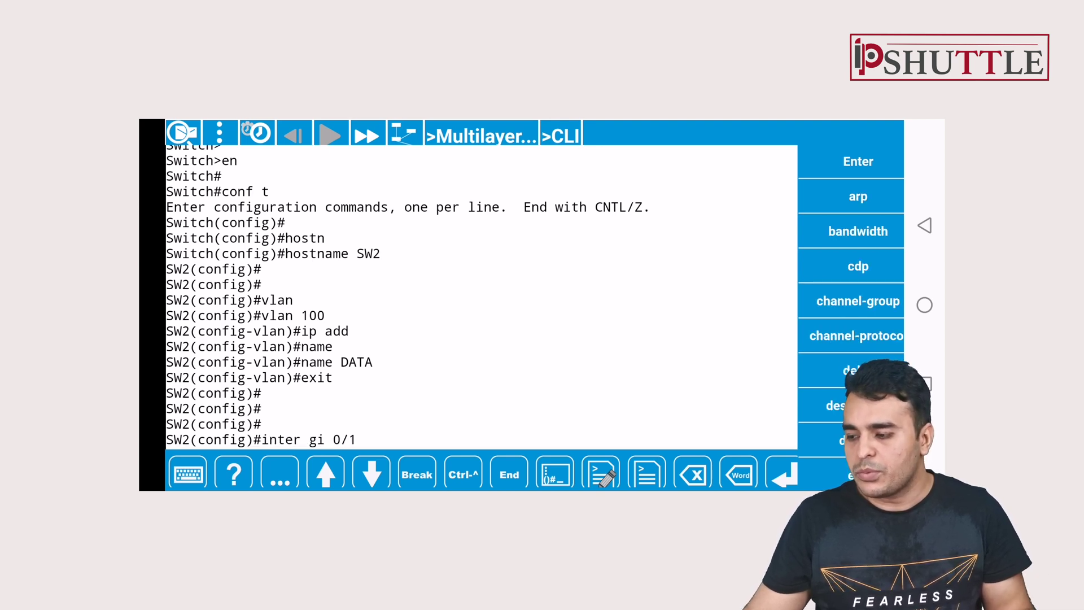
type("sw")
key("Tab")
type("m")
key("Tab")
type("ac")
key("Tab")
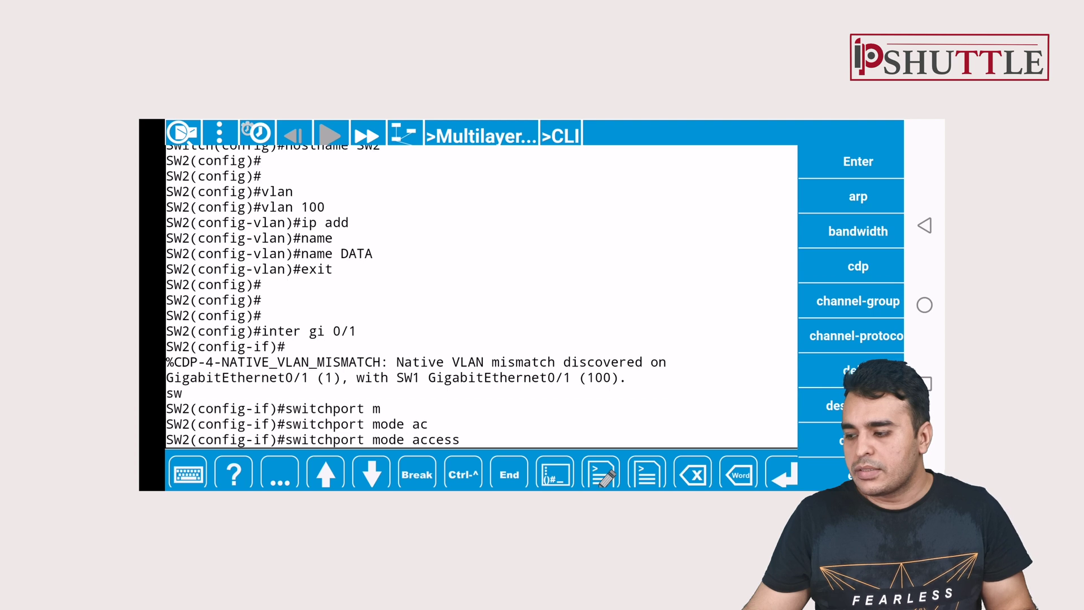
key("Return")
type("sw")
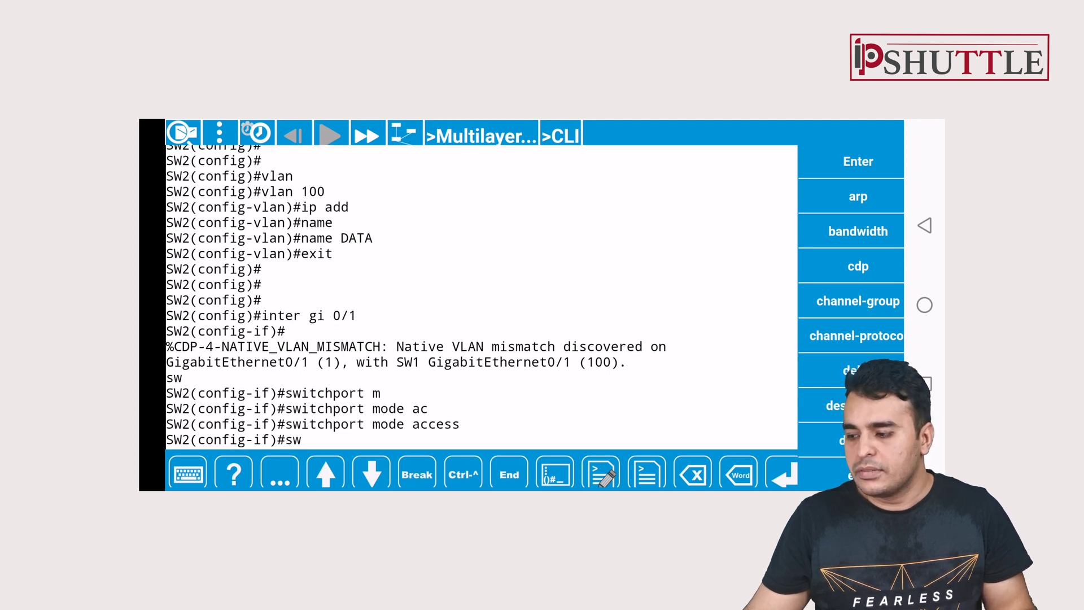
key("Tab")
type("ac")
key("Tab")
type("vl")
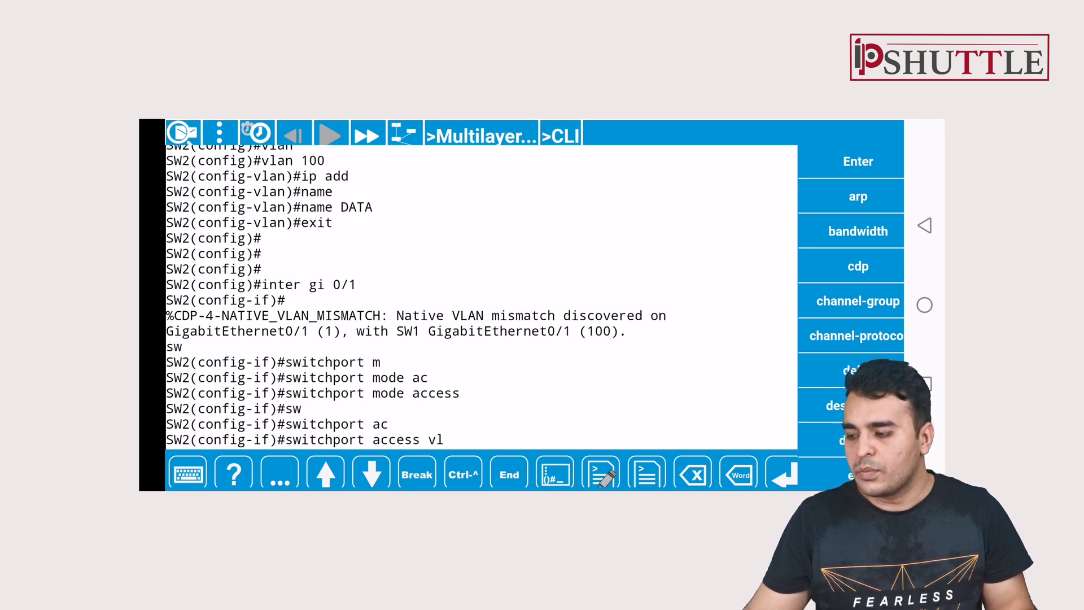
key("Tab")
type("100")
key("Return")
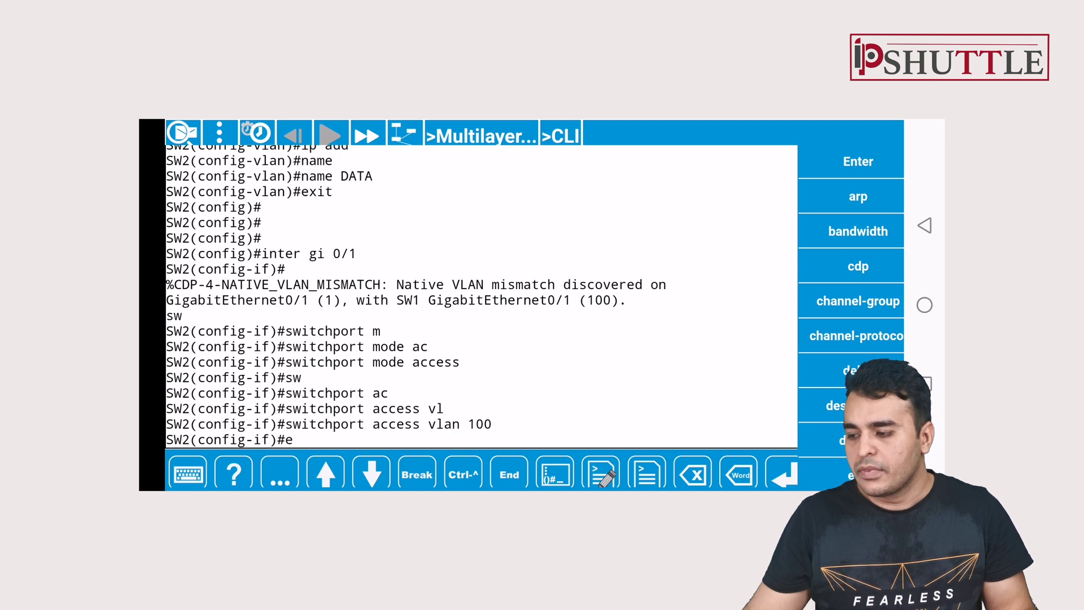
type("exit")
key("Return")
key("Return")
key("Return")
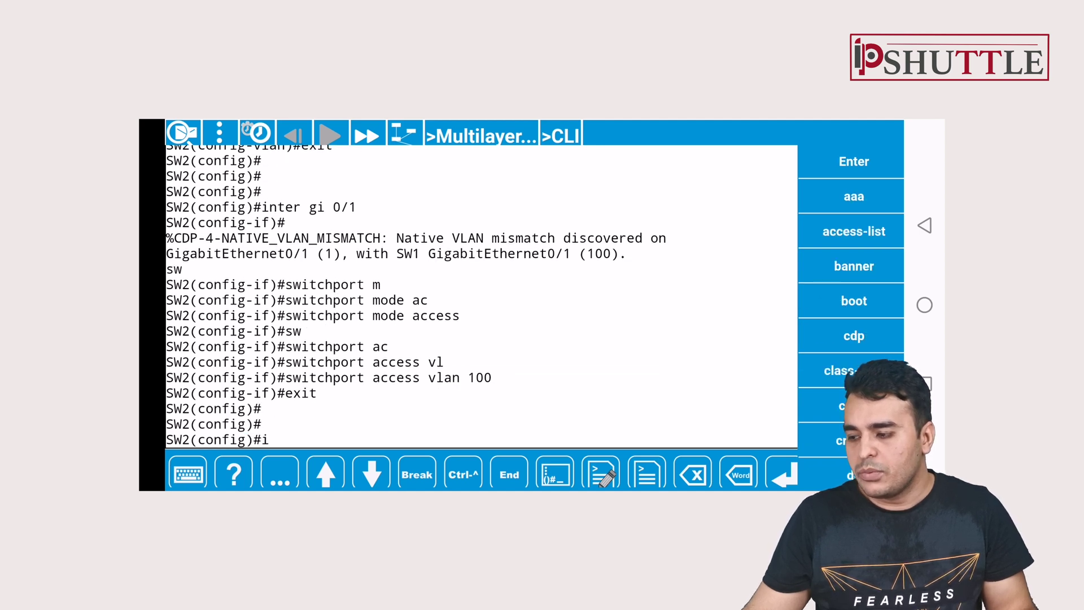
type("inter vlan 100")
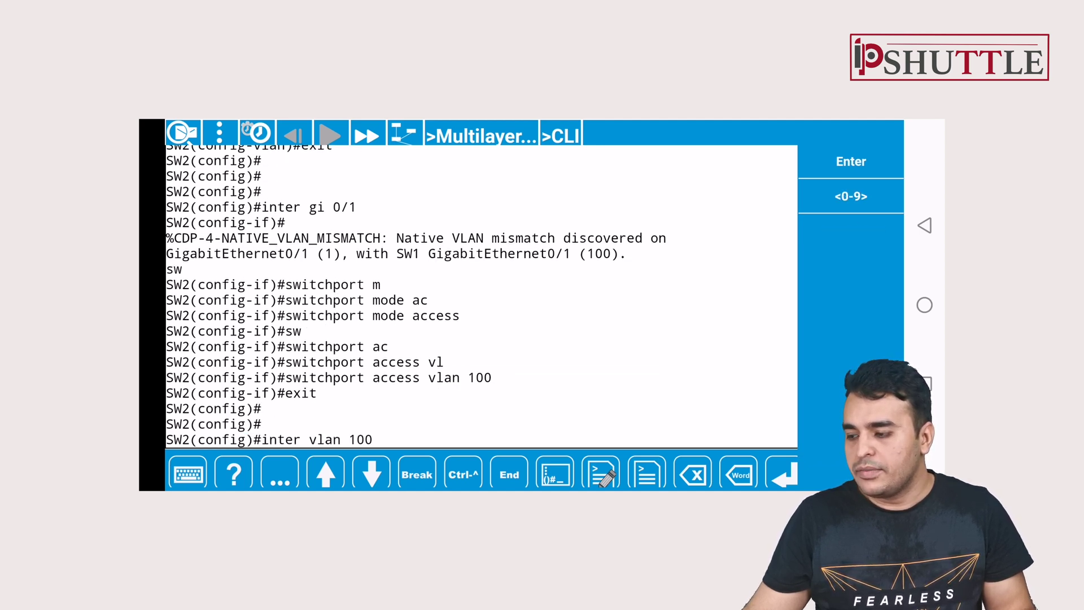
Assign Vlan100 192.168.1.2 255.255.255.0 and return to privileged exec
key("Return")
type("ip")
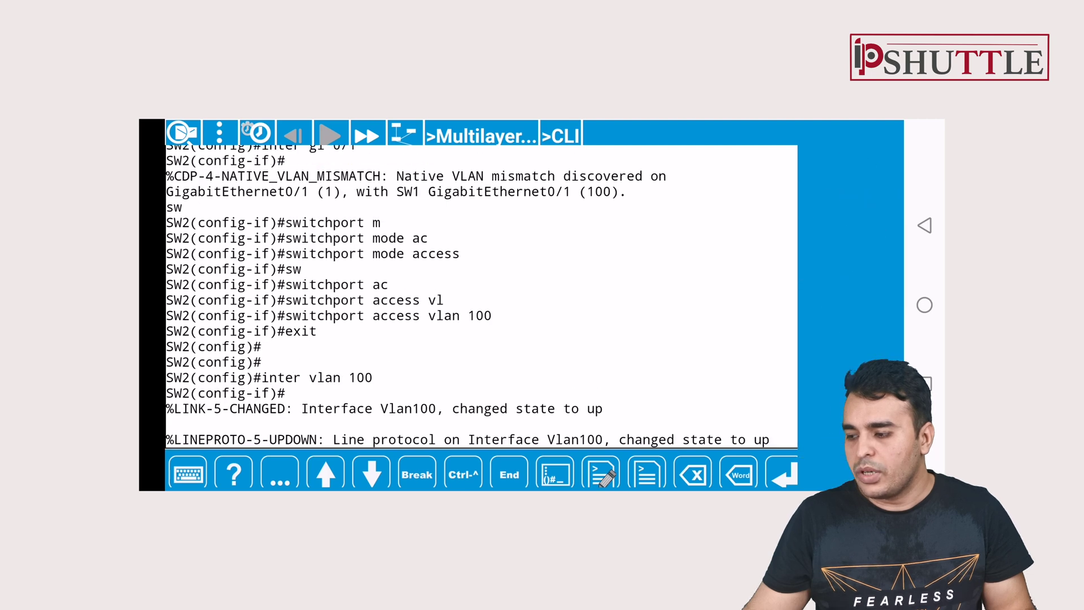
key("Return")
key("Return")
key("Return")
type("ip ad")
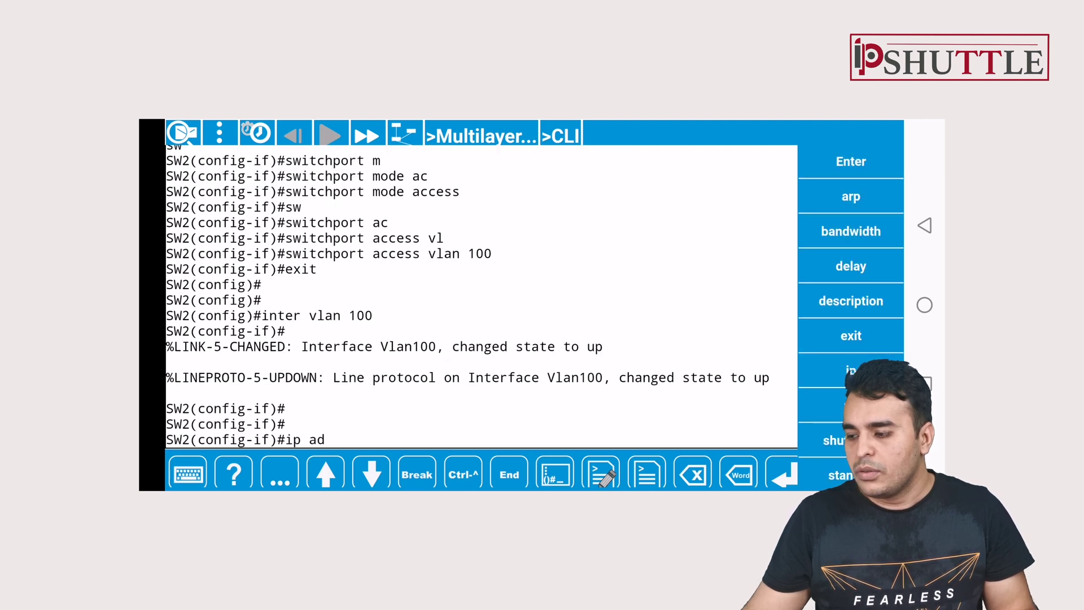
type("d 192.168.1.")
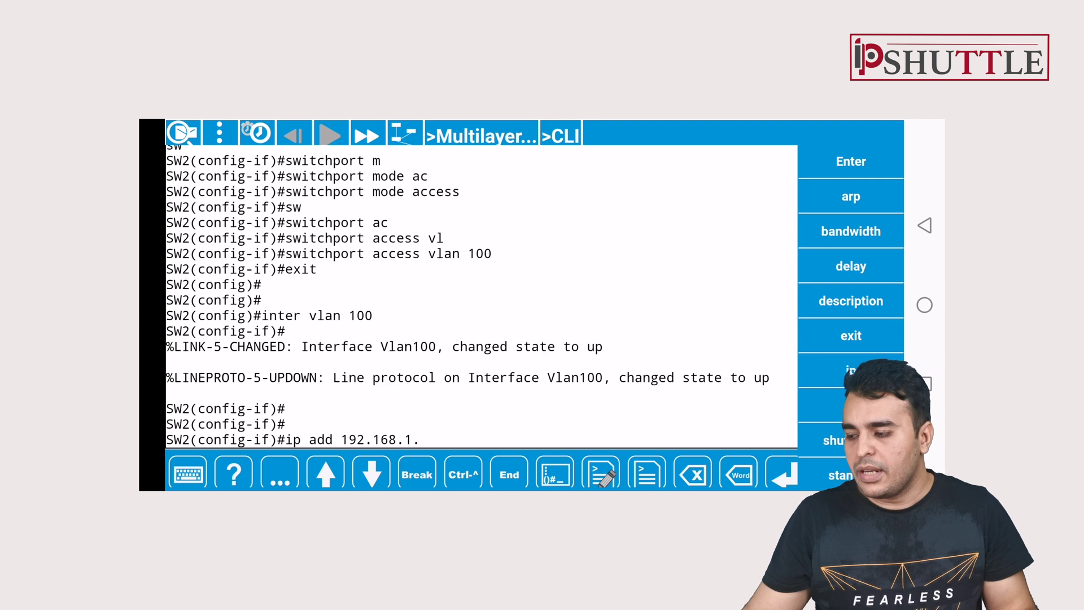
type("2 255.255.25")
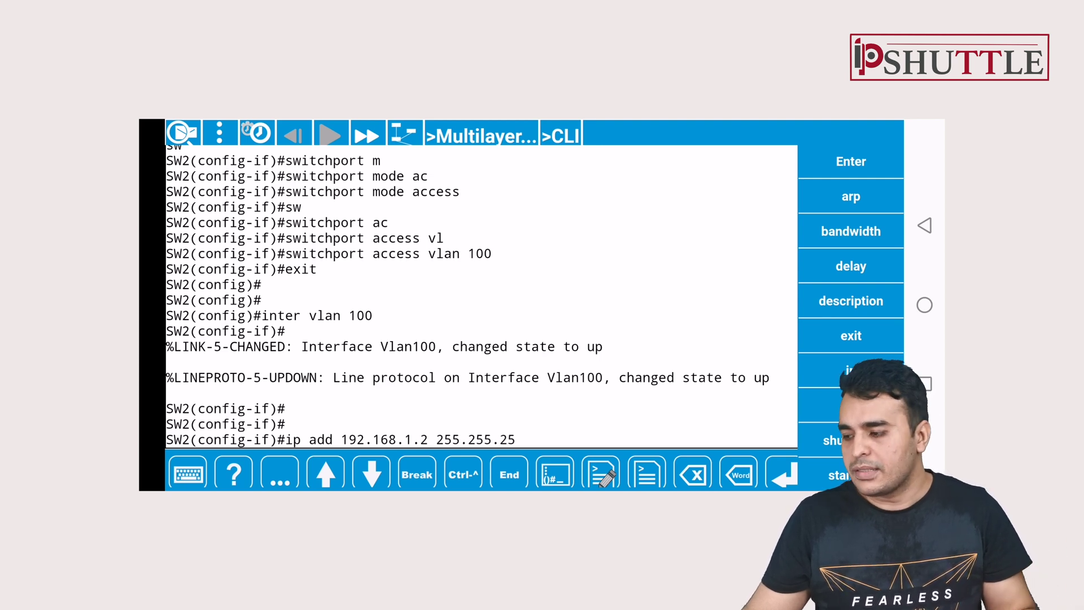
type("5.0")
key("Return")
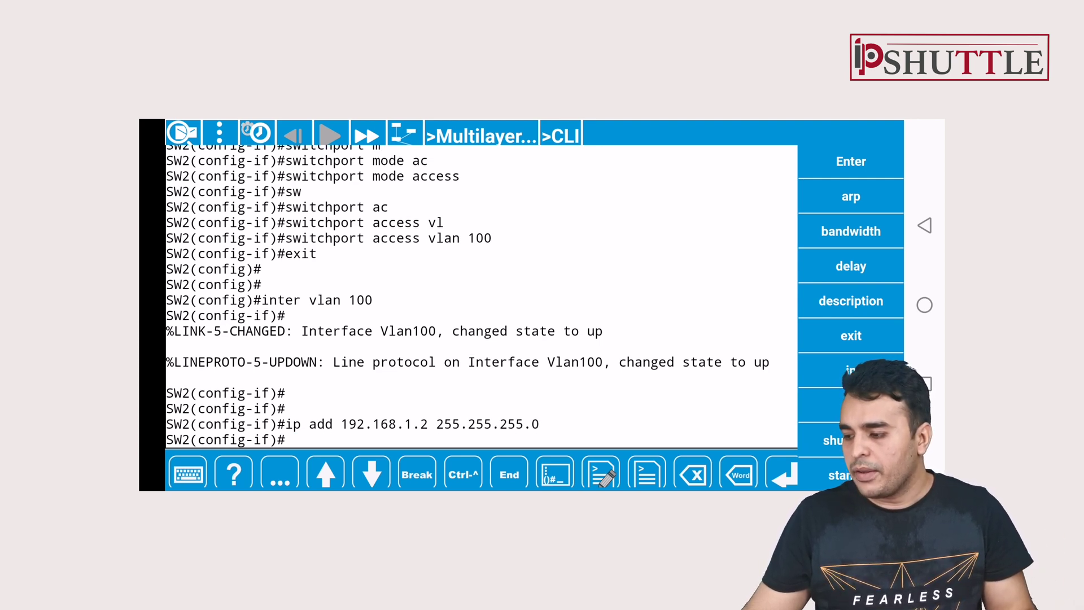
type("exit")
key("Return")
key("Return")
key("Return")
type("end")
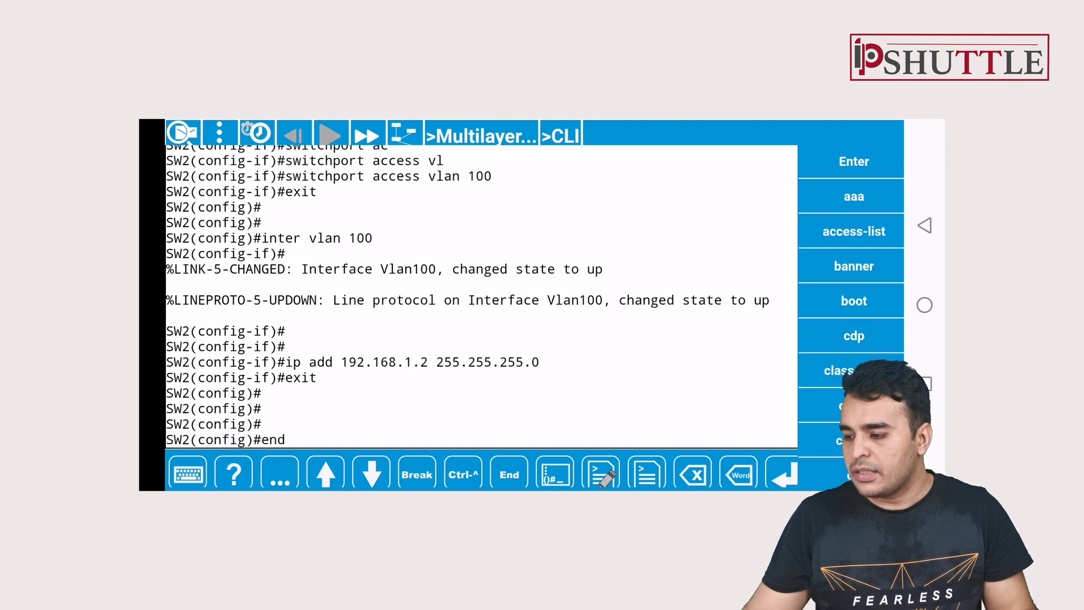
key("Return")
key("Return")
key("Return")
type("show vlan")
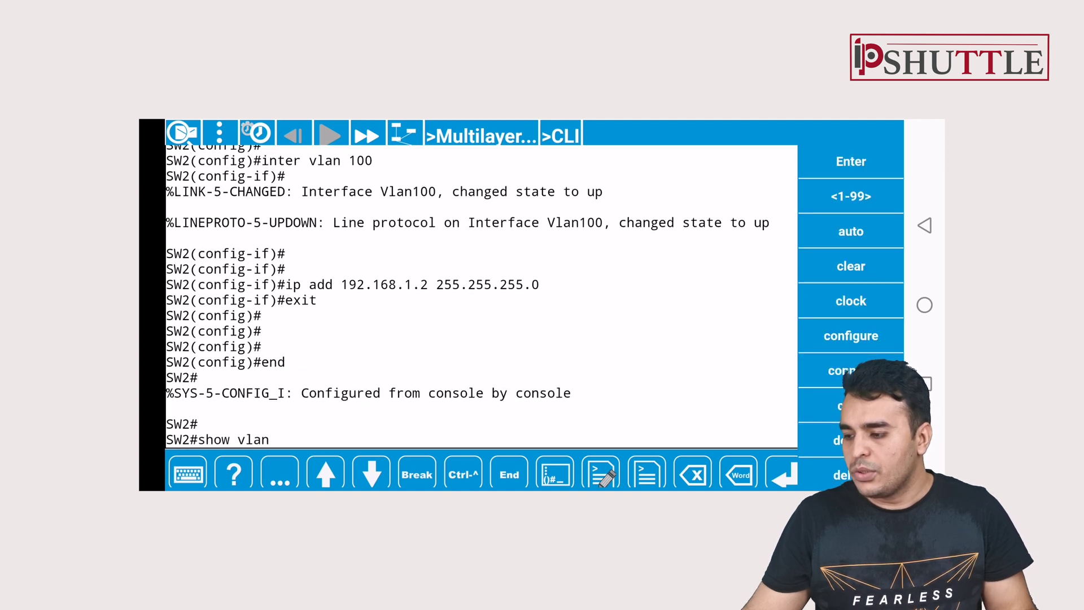
key("Return")
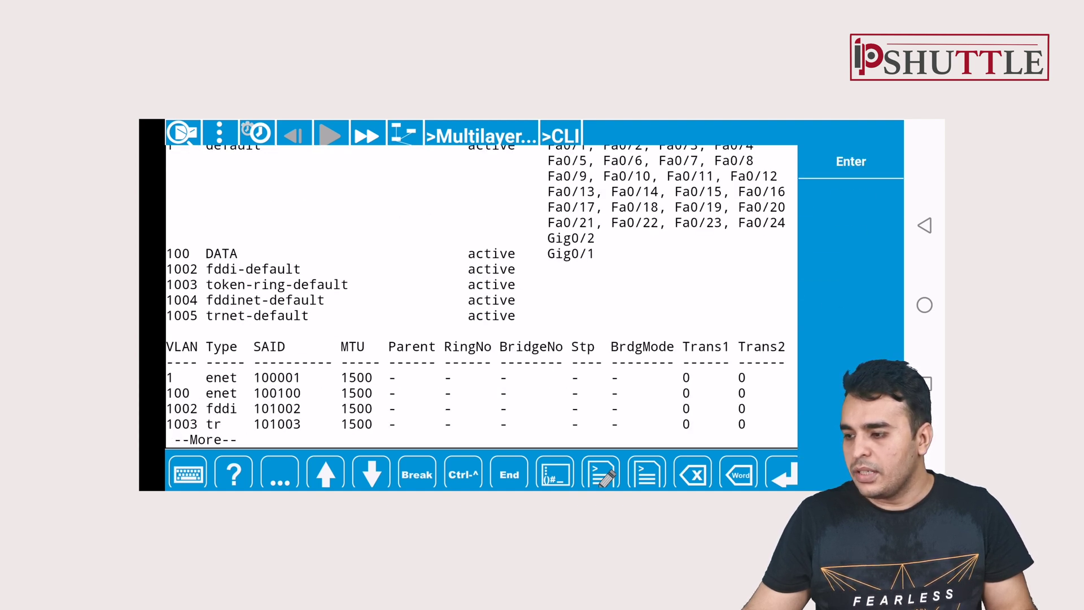
Check VLAN 100 on SW2, ping 192.168.1.1 twice successfully, and close the CLI
key("q")
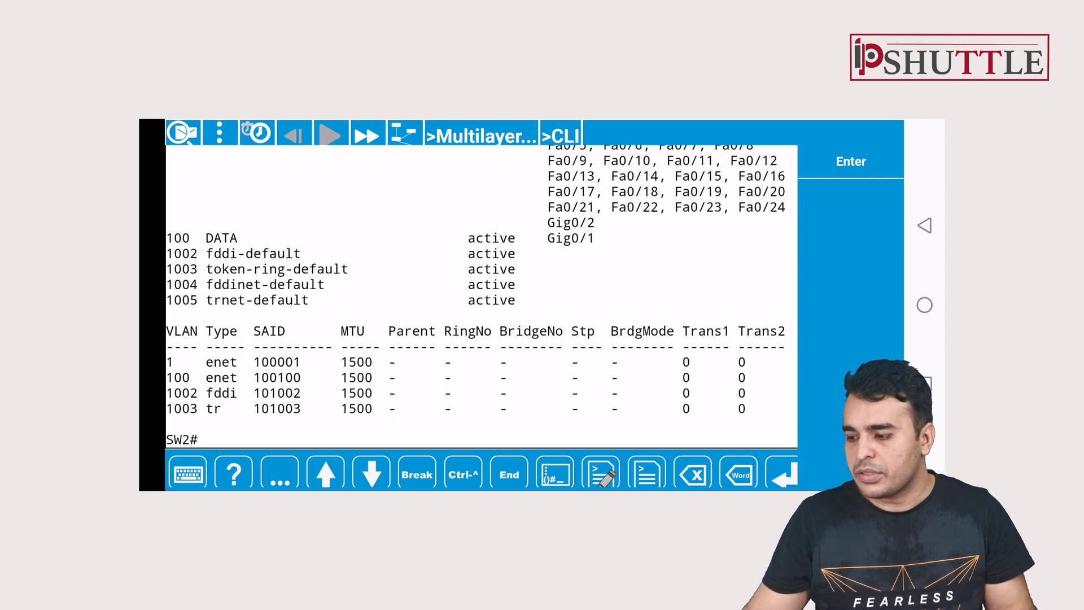
type("pi")
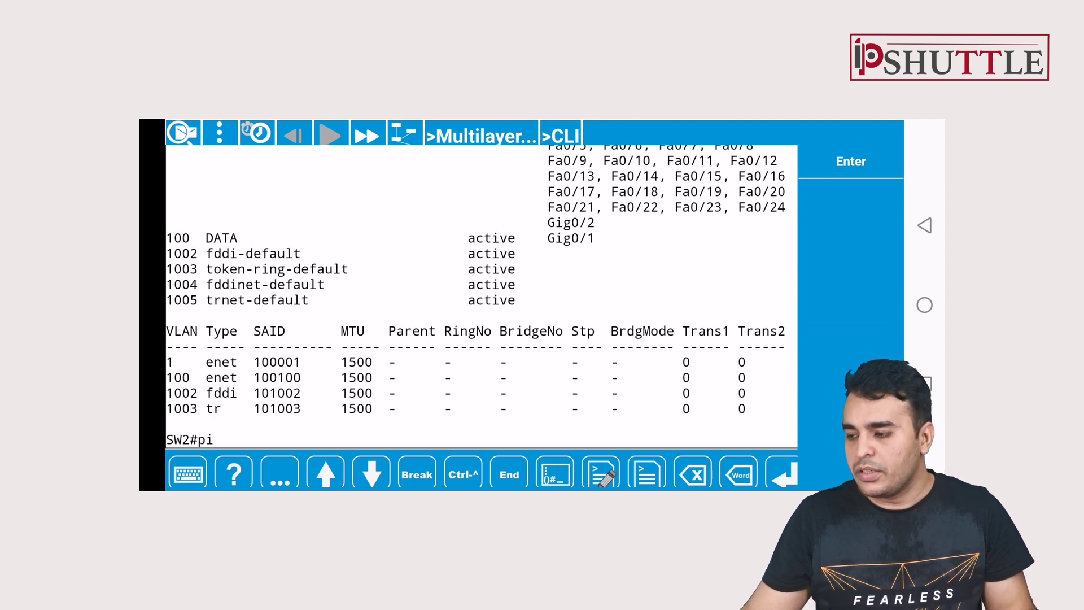
type("ng 192.168.1.1")
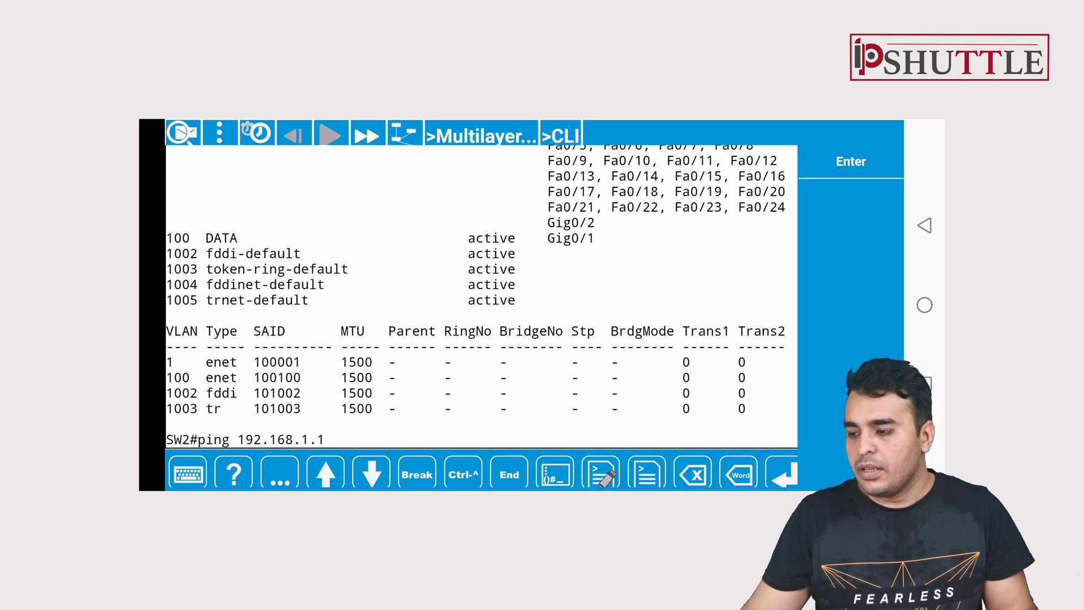
key("Return")
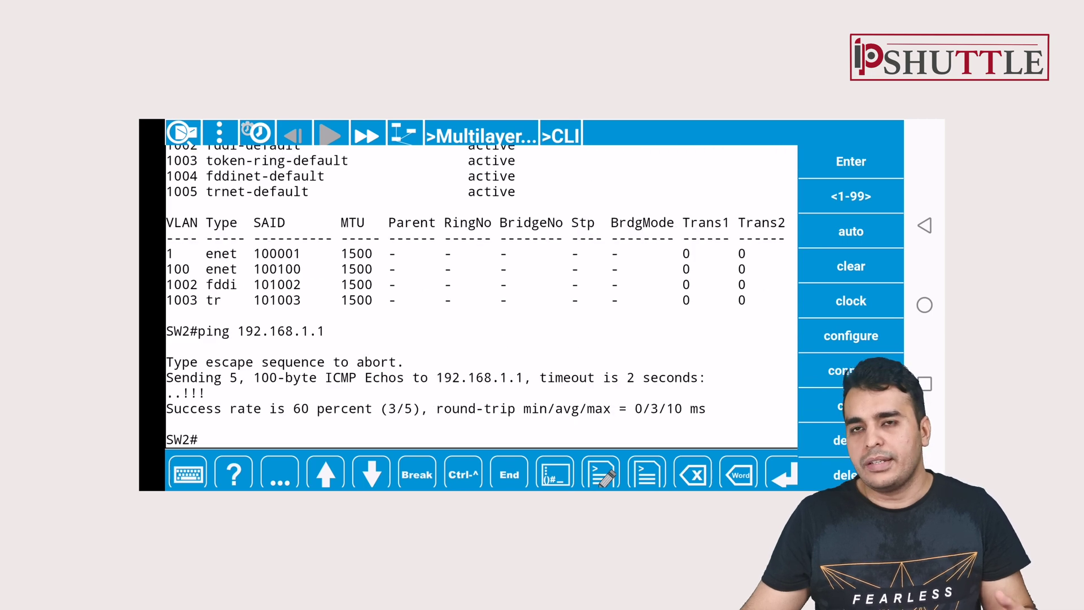
key("Up")
key("Return")
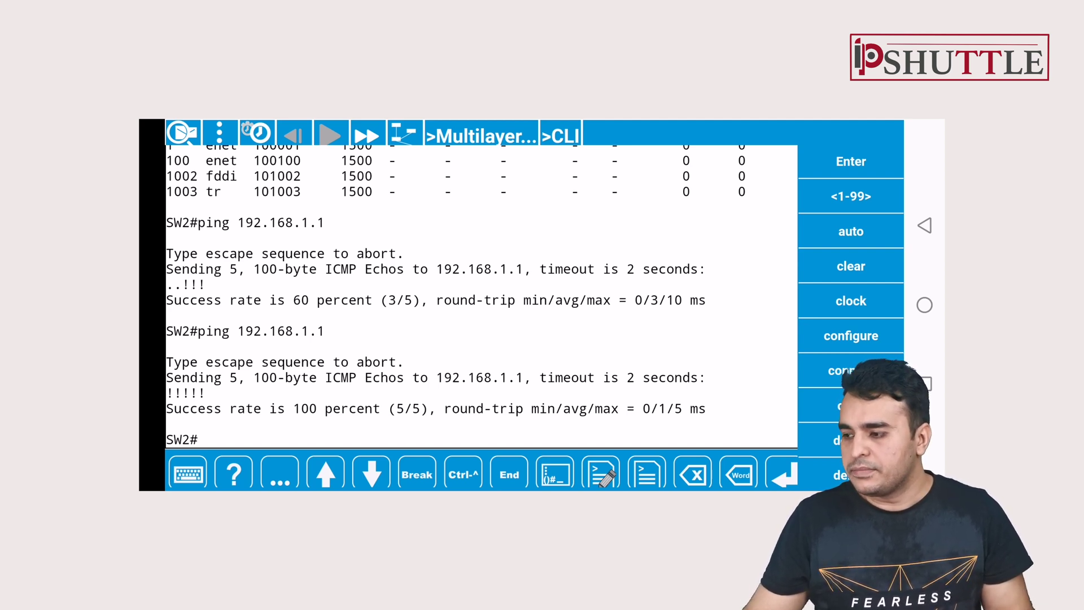
key("Escape")
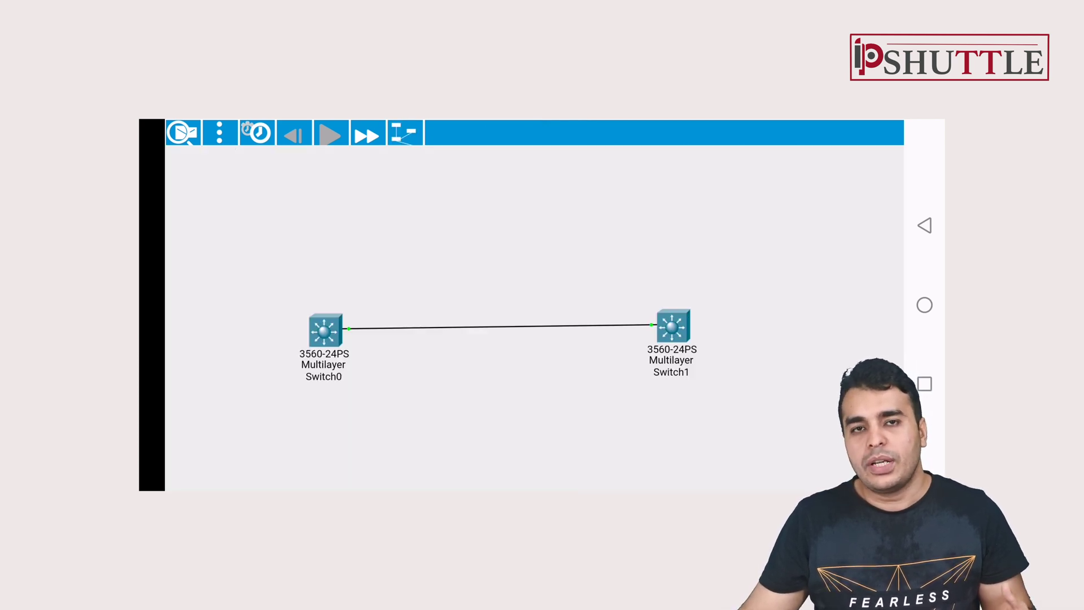
Cancel a realtime PDU attempt, then send a simulated Switch0-to-Switch1 simple PDU and play it
left_click(535, 325)
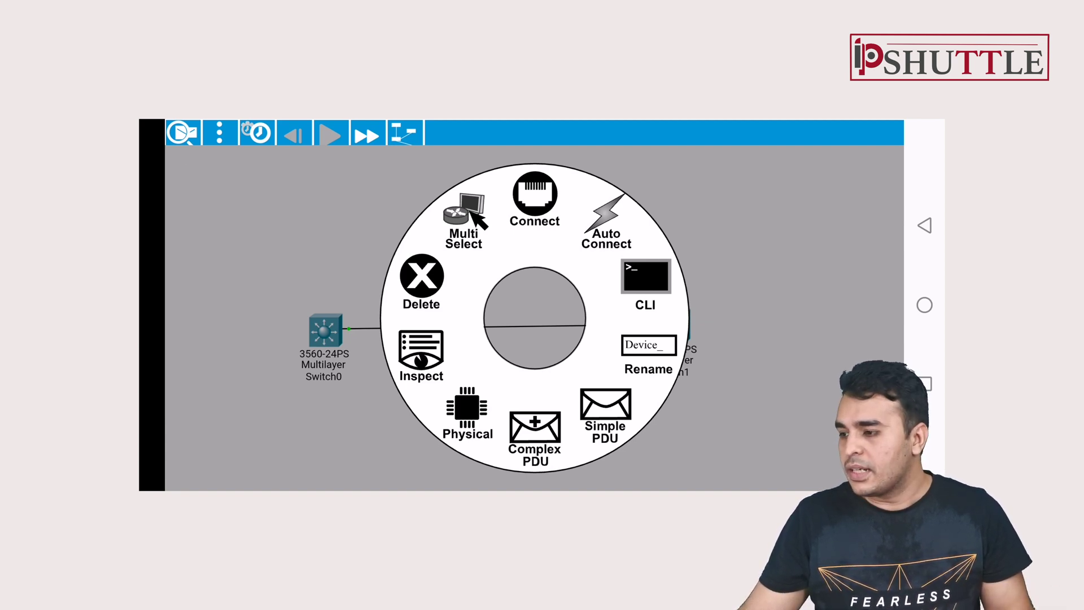
left_click(605, 410)
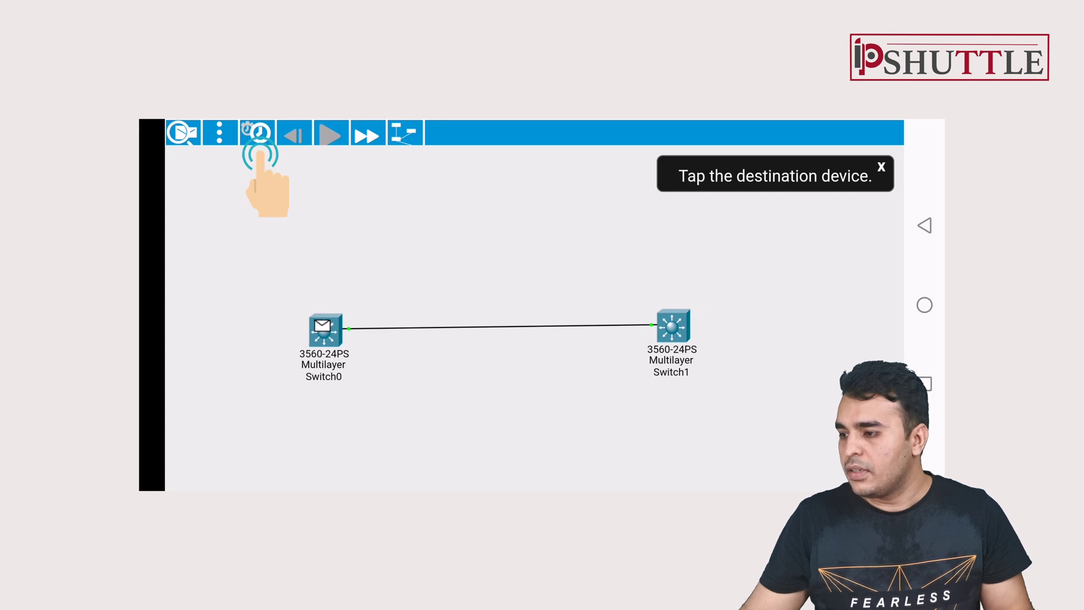
left_click(672, 326)
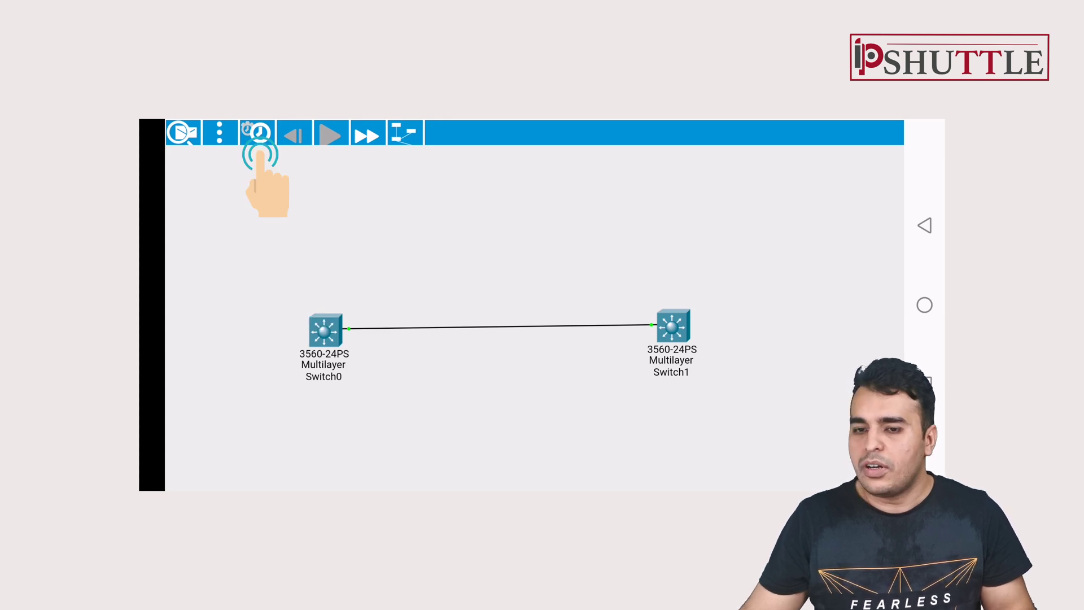
left_click(258, 133)
left_click(535, 321)
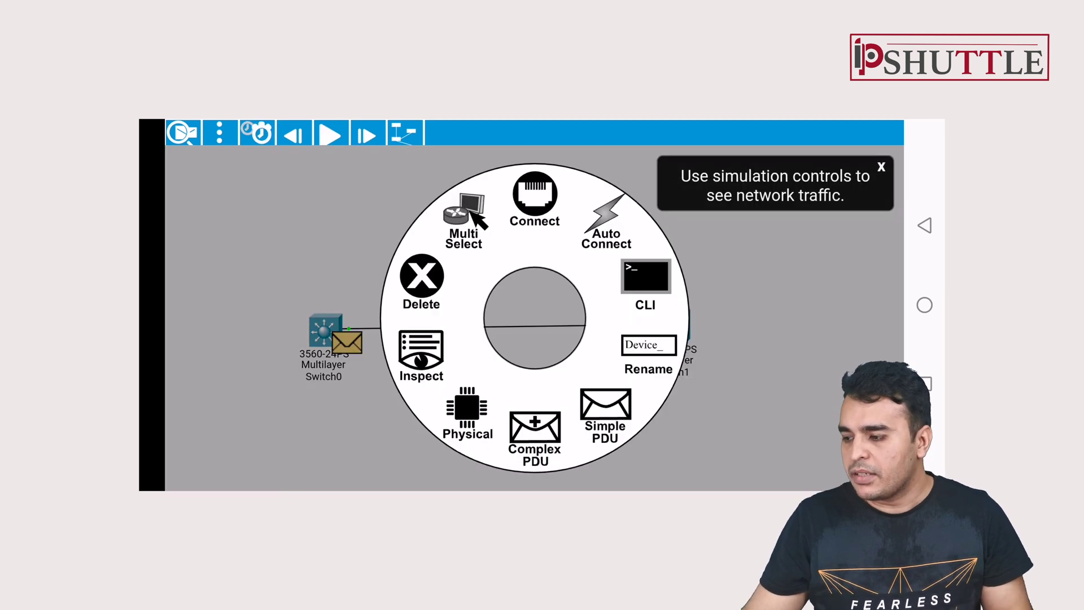
left_click(623, 419)
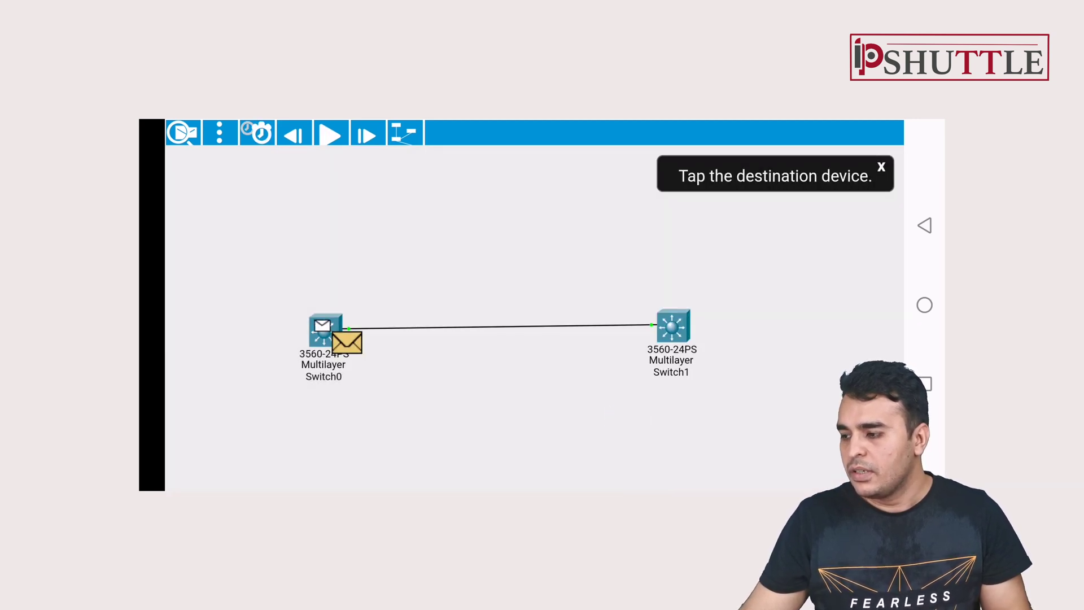
left_click(672, 326)
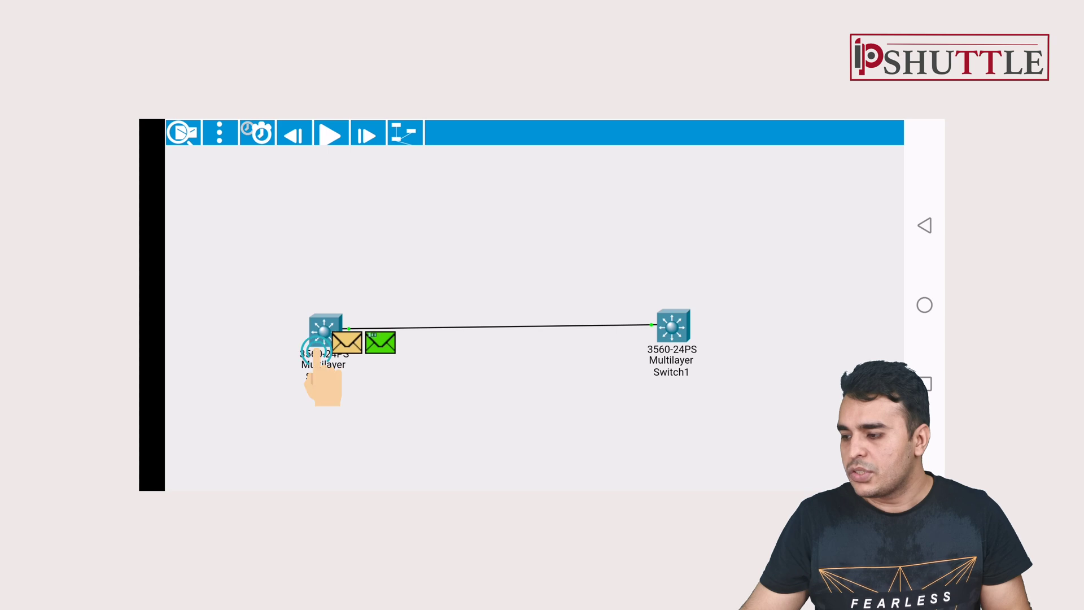
left_click(329, 134)
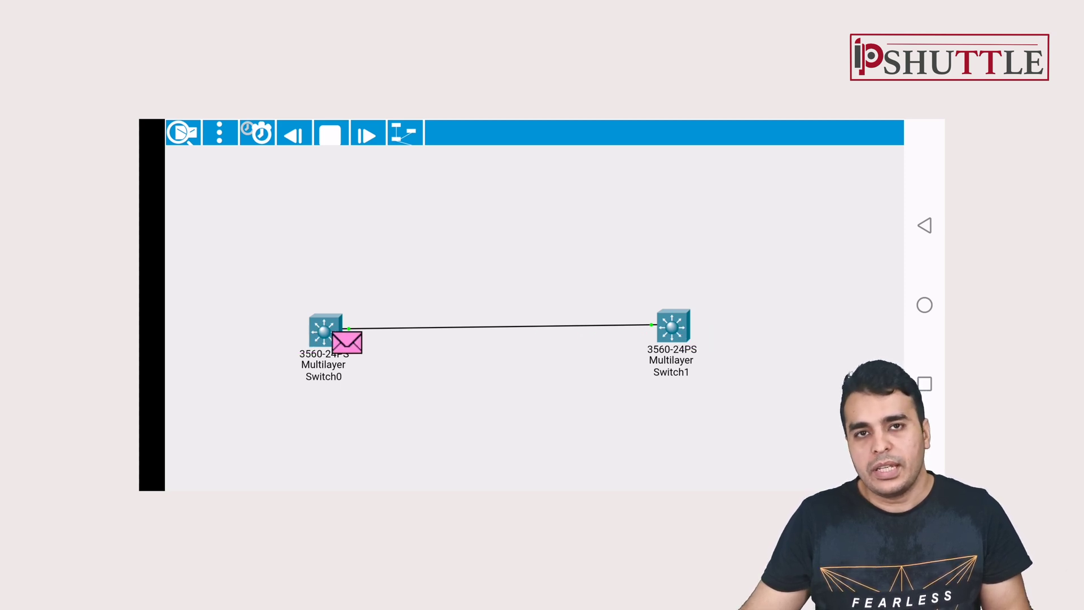
left_click(348, 343)
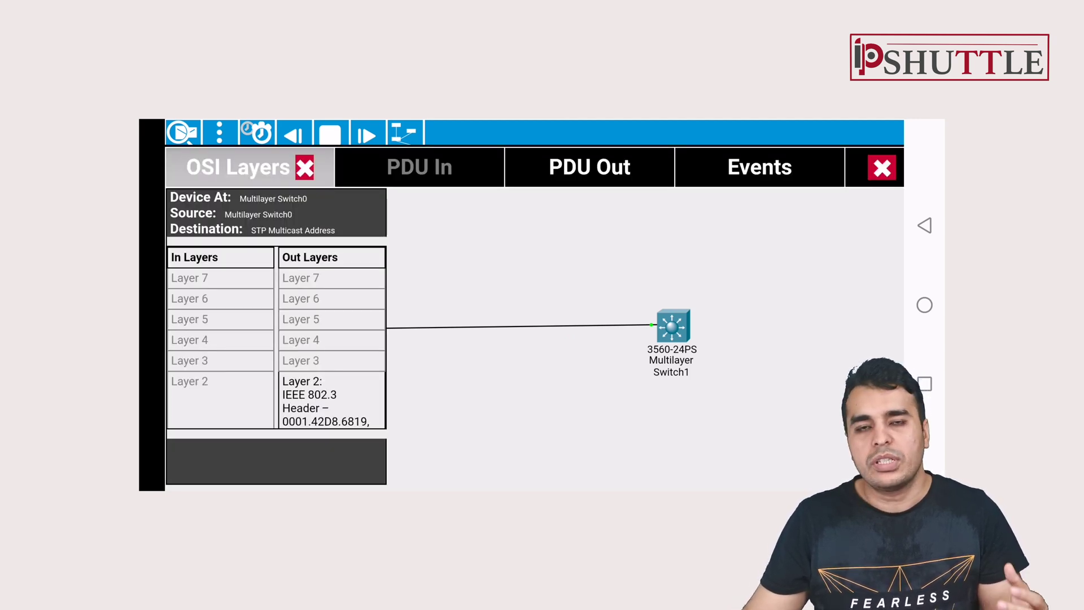
scroll(276, 339, "down", 3)
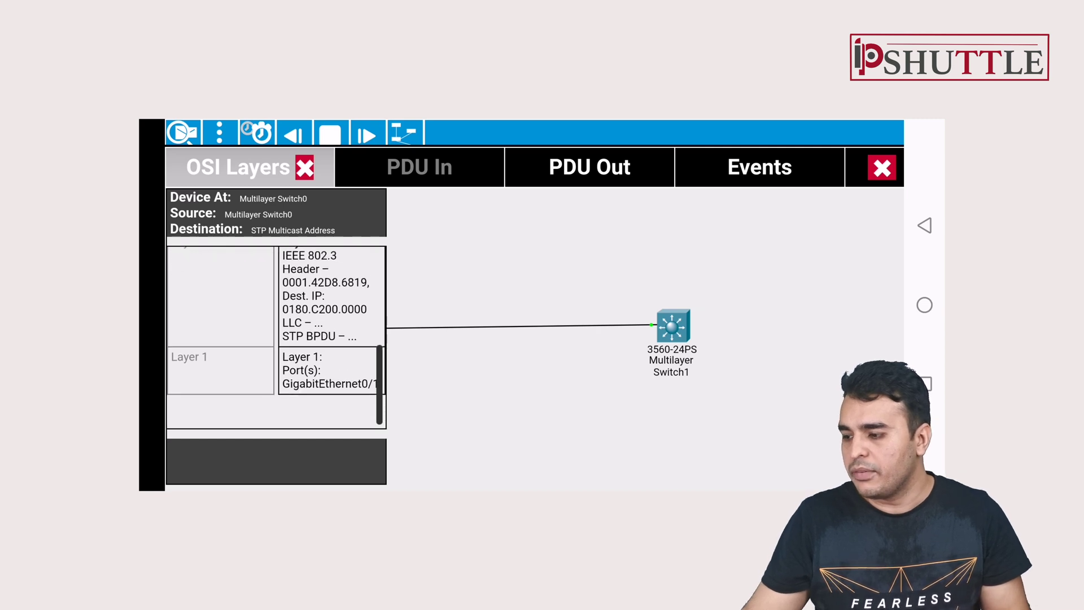
scroll(276, 339, "up", 2)
scroll(277, 338, "down", 3)
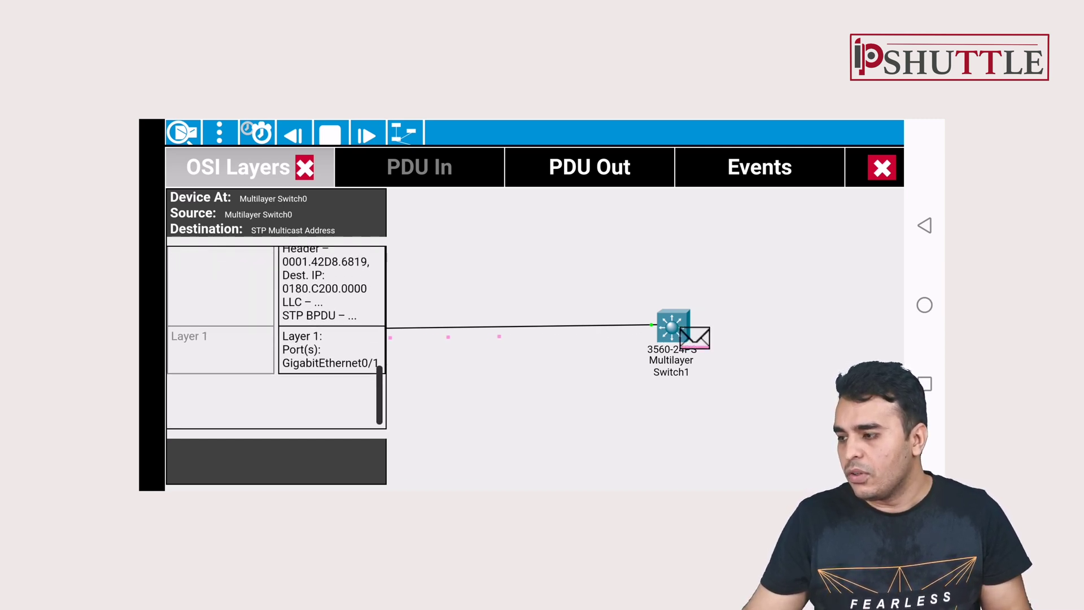
scroll(276, 339, "up", 3)
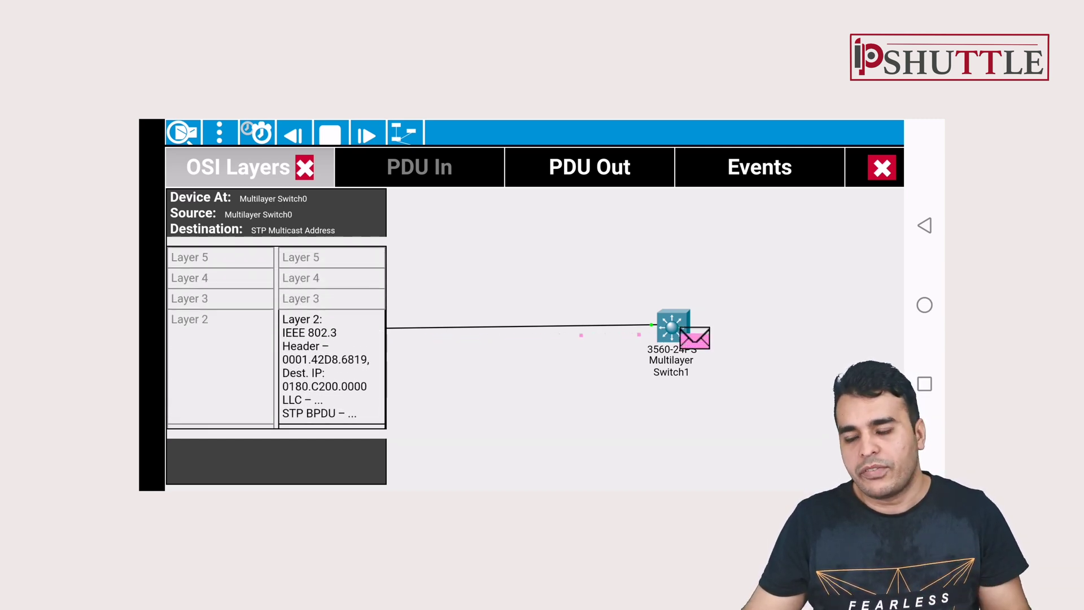
scroll(276, 339, "up", 3)
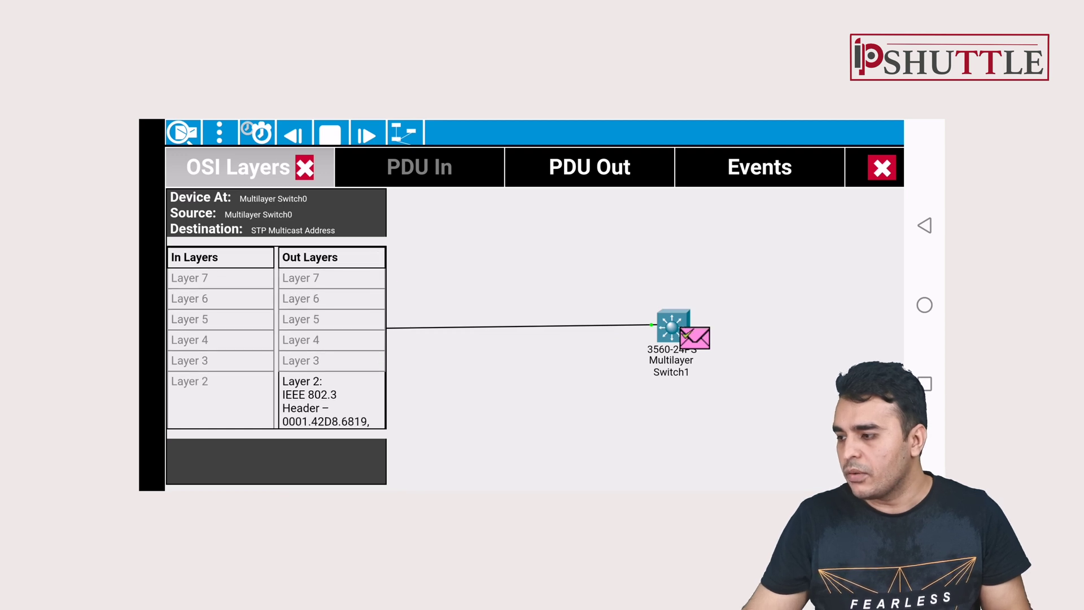
left_click(590, 167)
scroll(648, 339, "down", 5)
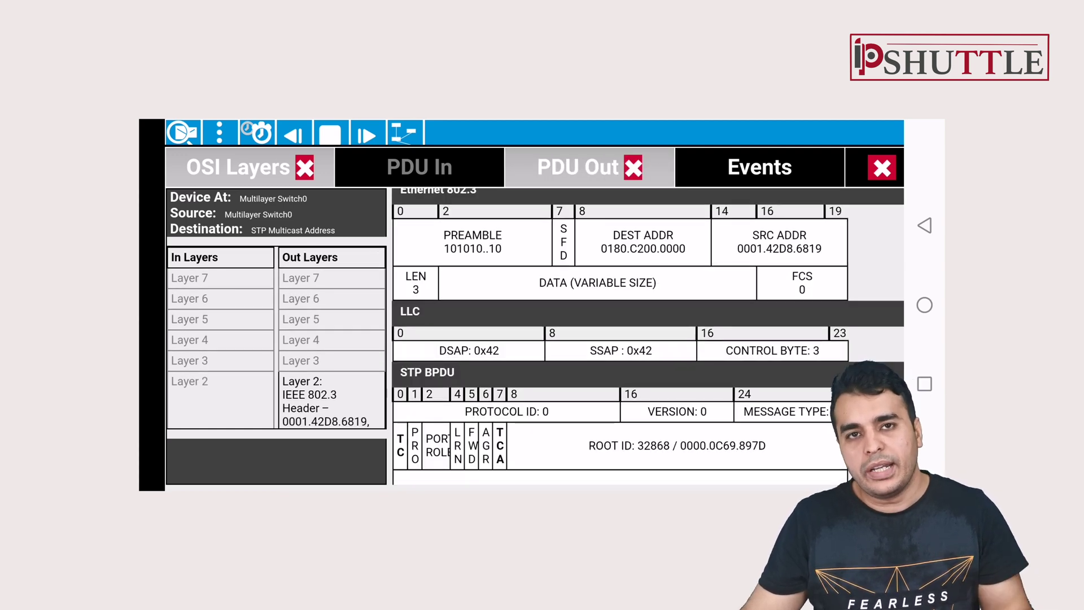
scroll(620, 339, "up", 1)
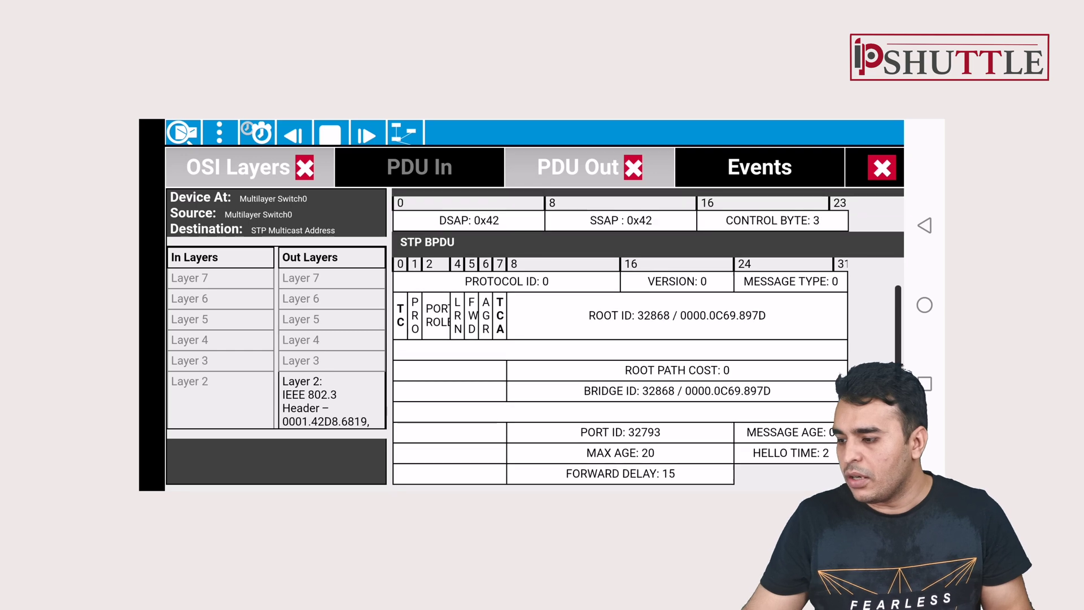
scroll(648, 339, "up", 3)
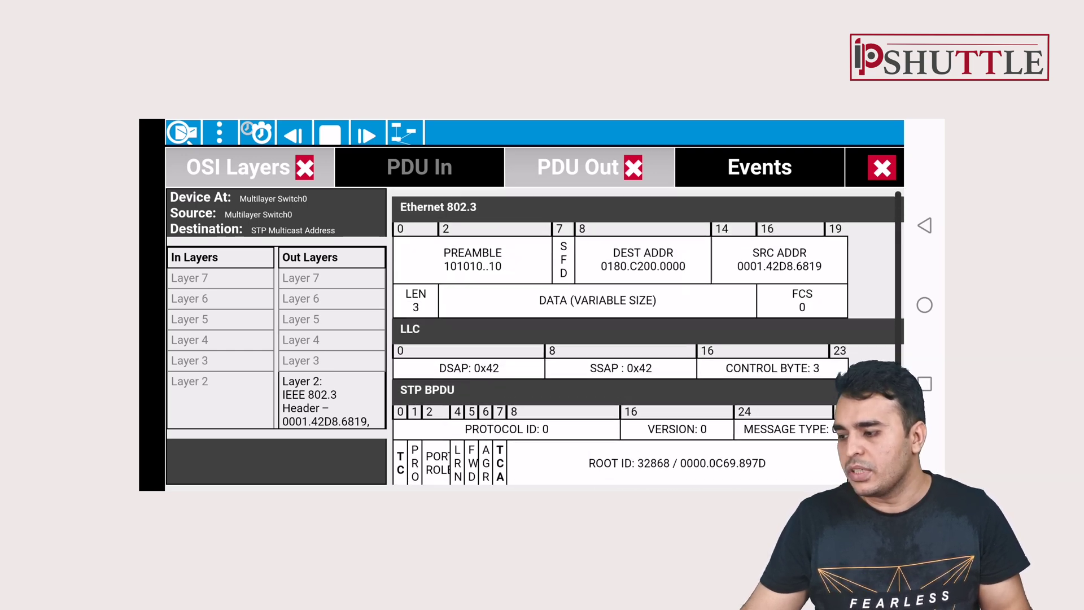
left_click(634, 166)
left_click(748, 166)
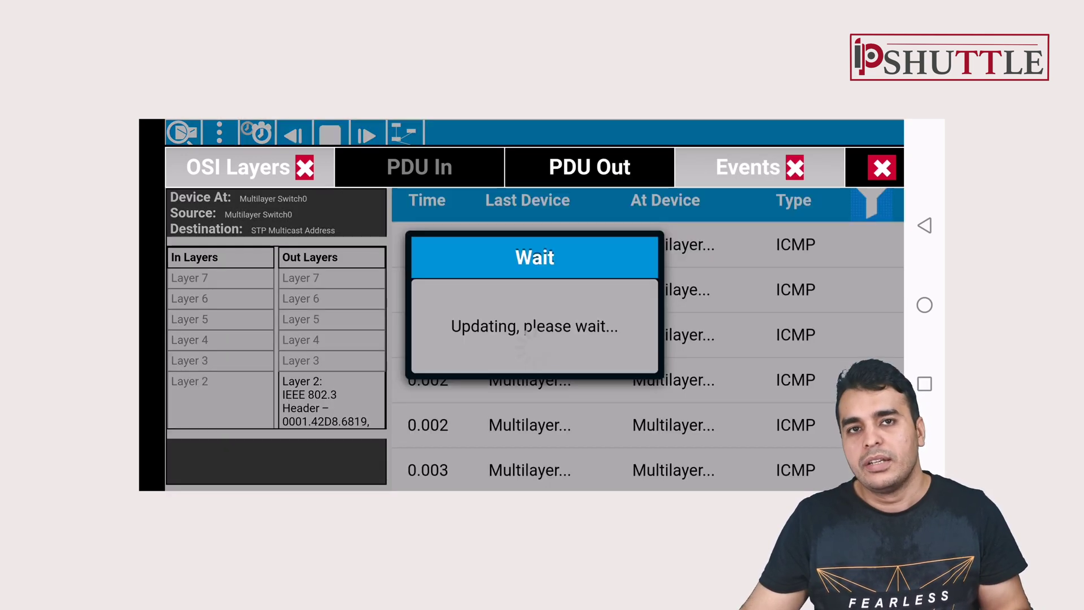
scroll(648, 356, "down", 1)
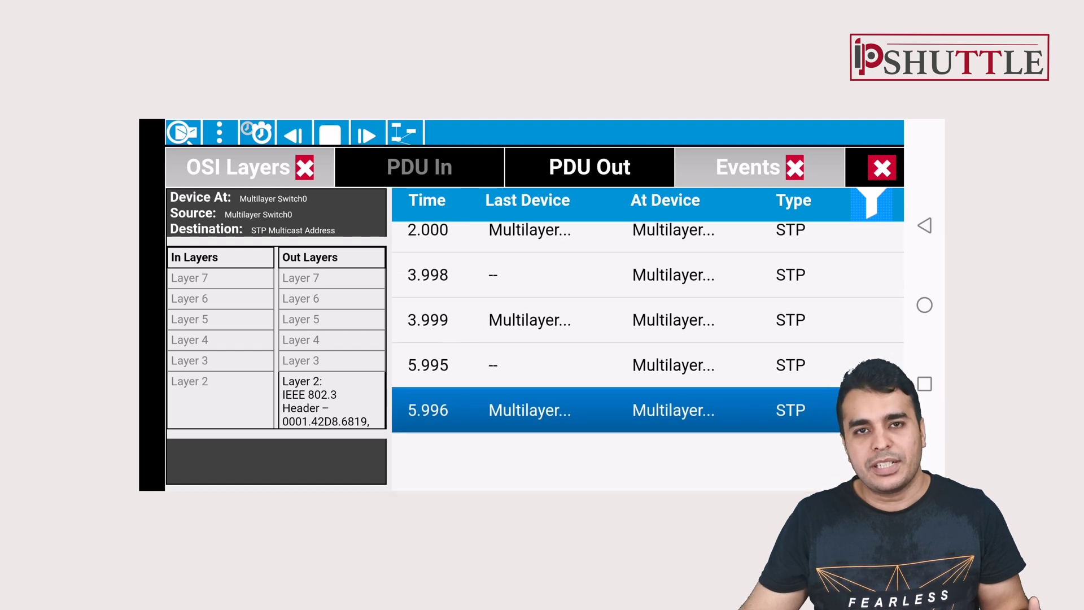
scroll(648, 356, "up", 1)
scroll(648, 355, "up", 2)
scroll(648, 356, "up", 1)
scroll(648, 356, "up", 2)
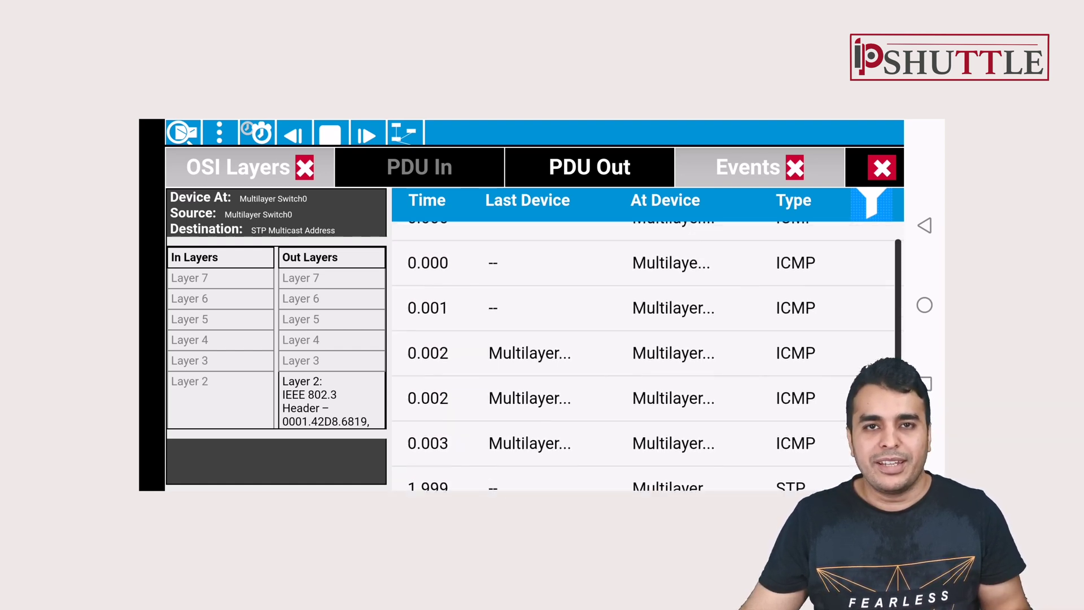
scroll(648, 356, "up", 1)
scroll(648, 355, "down", 5)
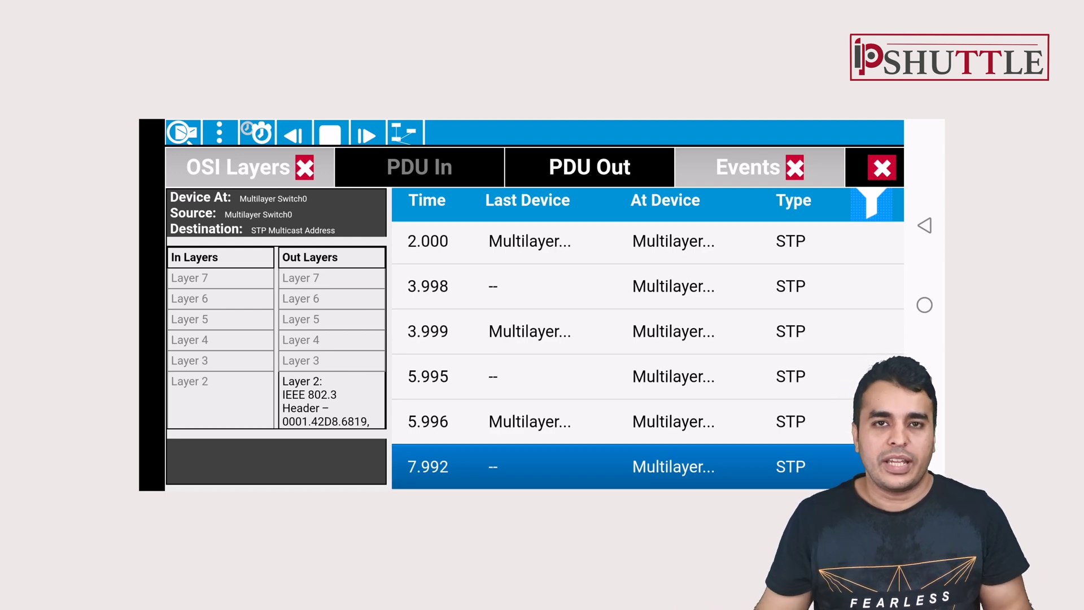
left_click(881, 167)
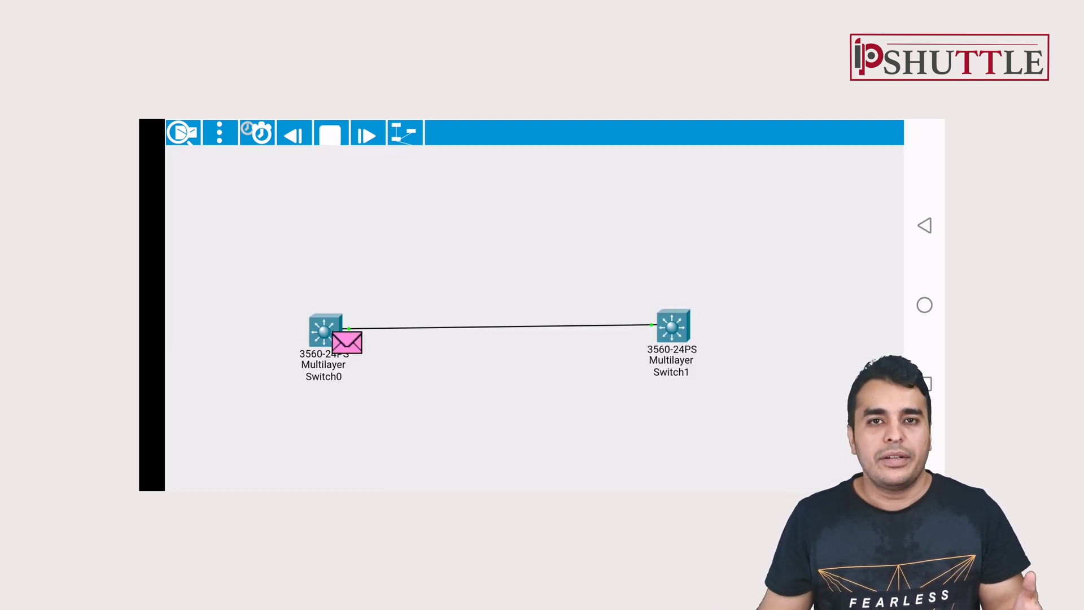
left_click(219, 133)
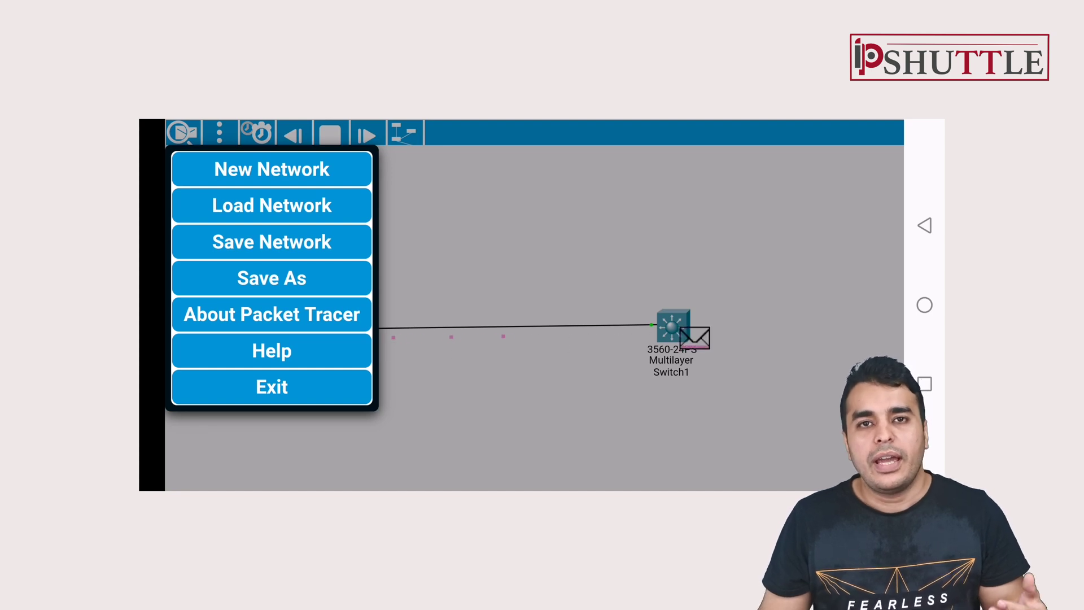
key("Escape")
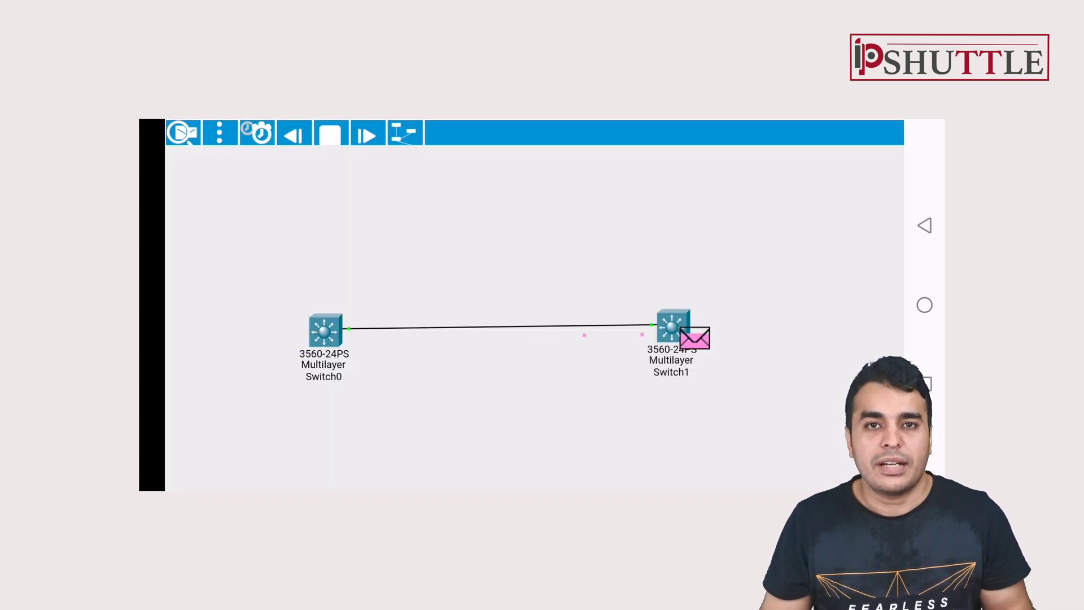